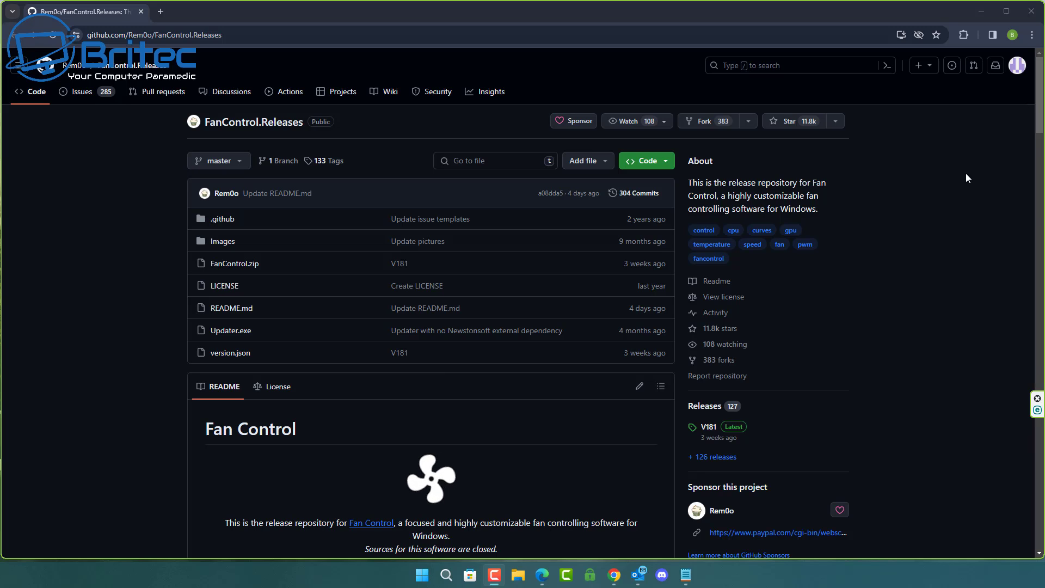
Step: Download the latest Fan Control archive from the Installation section of the repository's README
middle_click(947, 183)
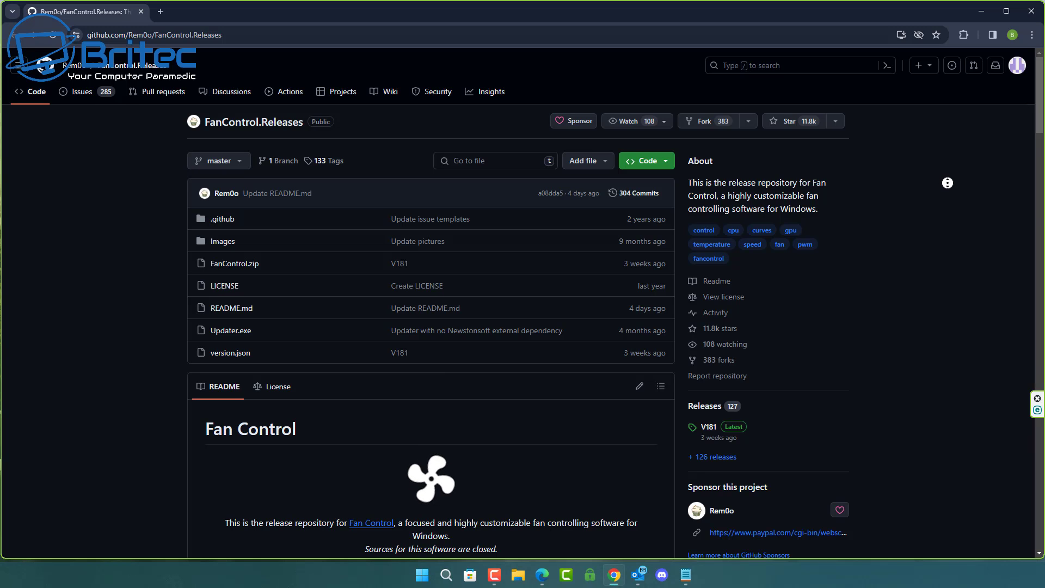
scroll(948, 196, down, 1)
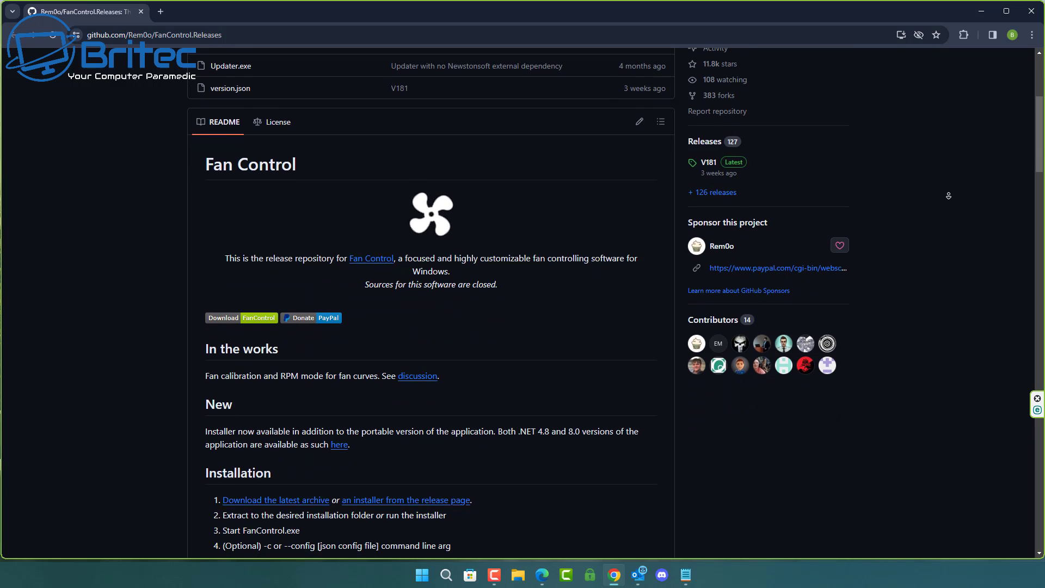
middle_click(950, 197)
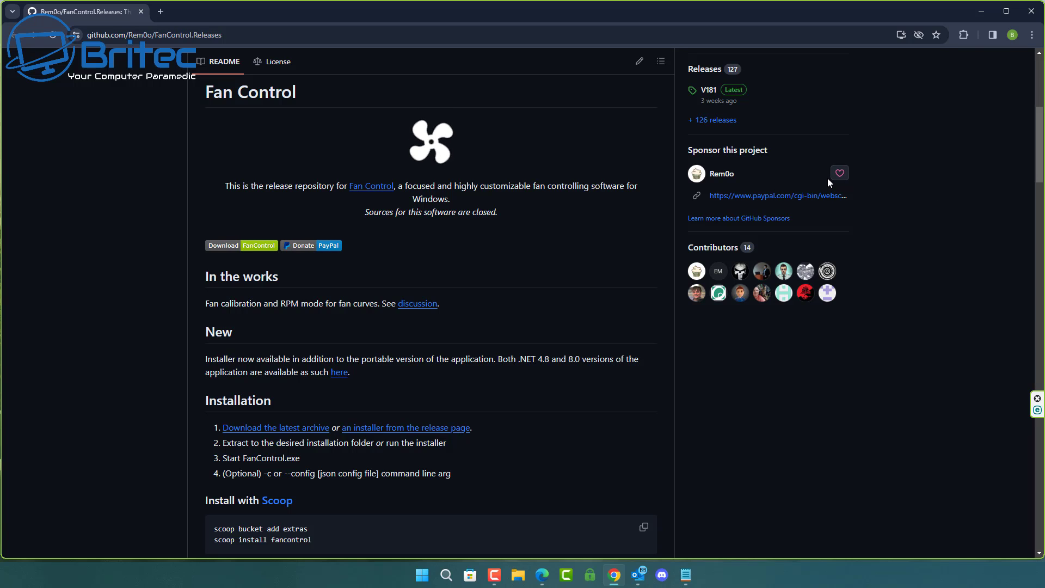
click(266, 432)
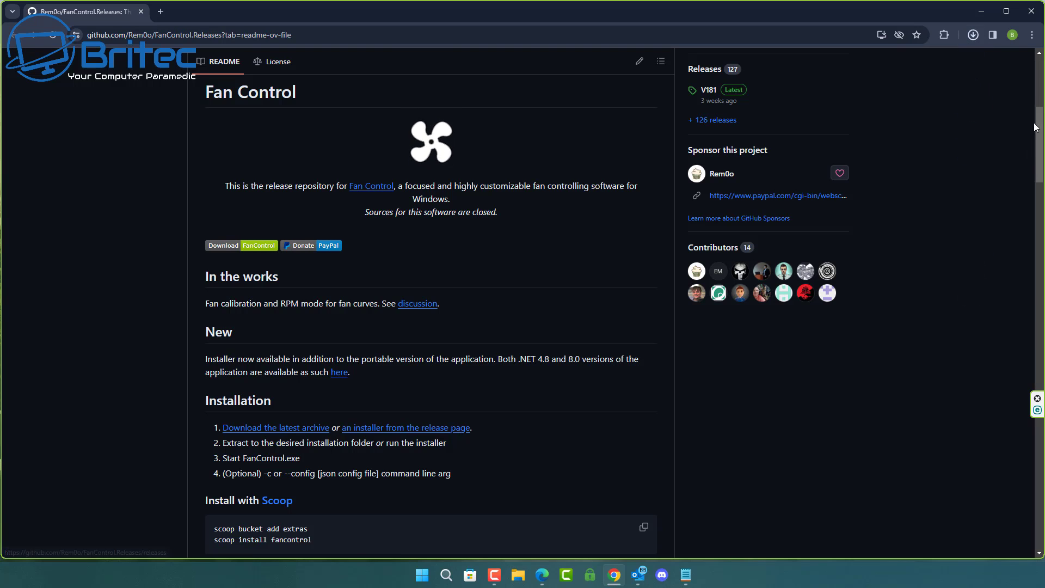
Step: Locate the downloaded FanControl.zip in its folder and extract it to the default FanControl folder in Downloads
click(973, 34)
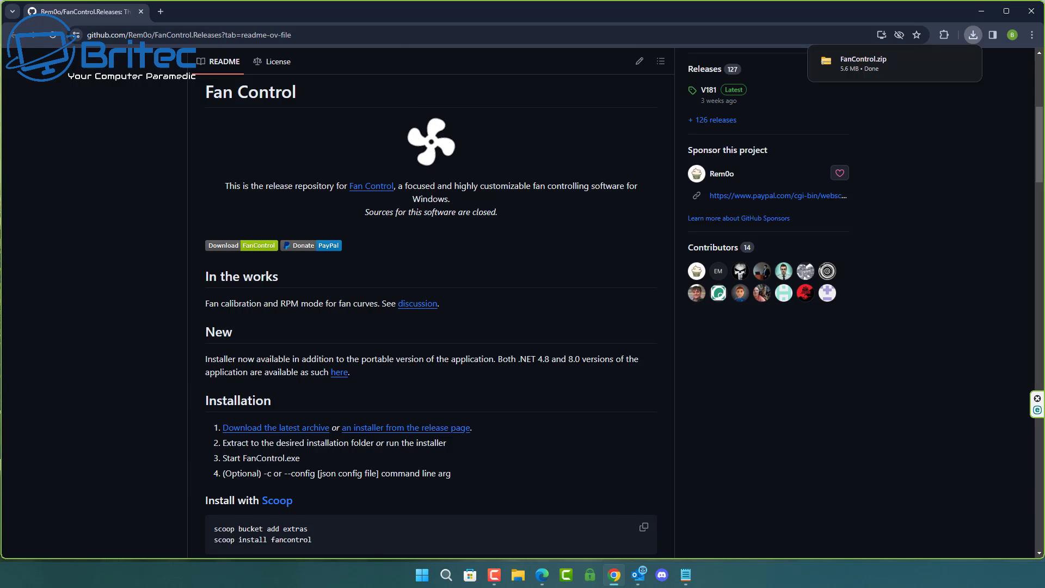
click(826, 61)
click(320, 198)
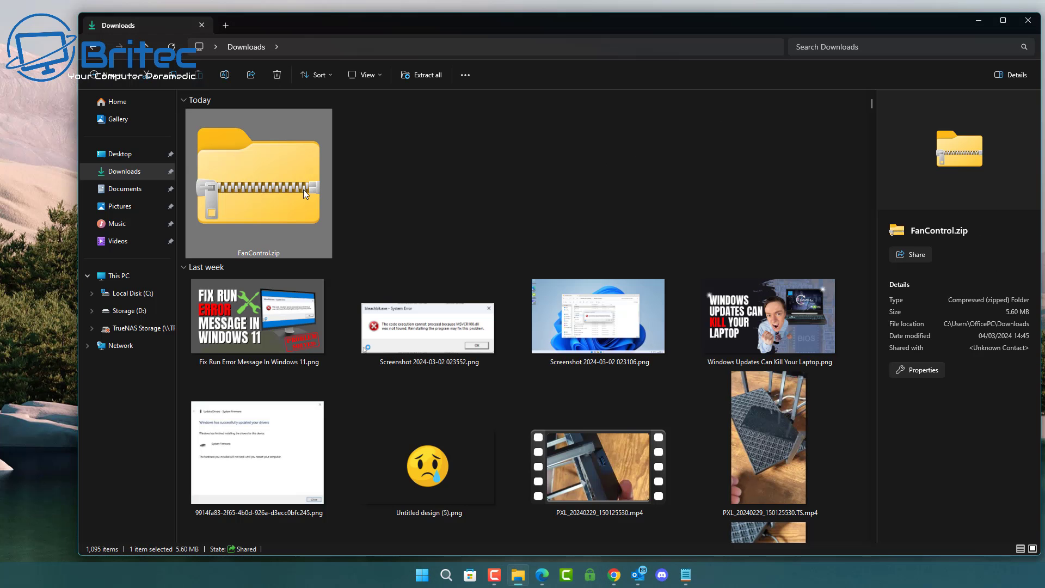
right_click(290, 189)
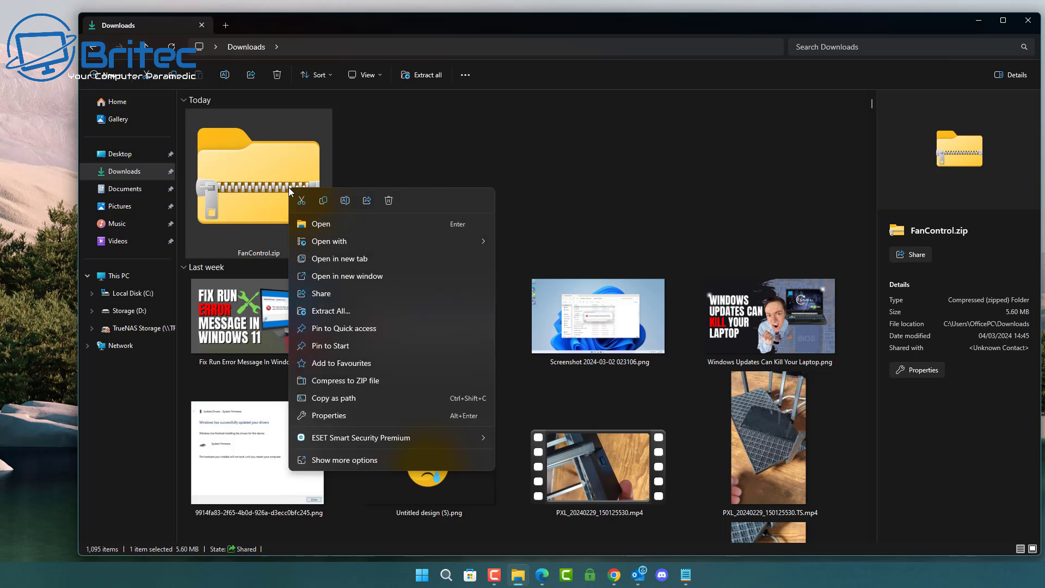
click(344, 312)
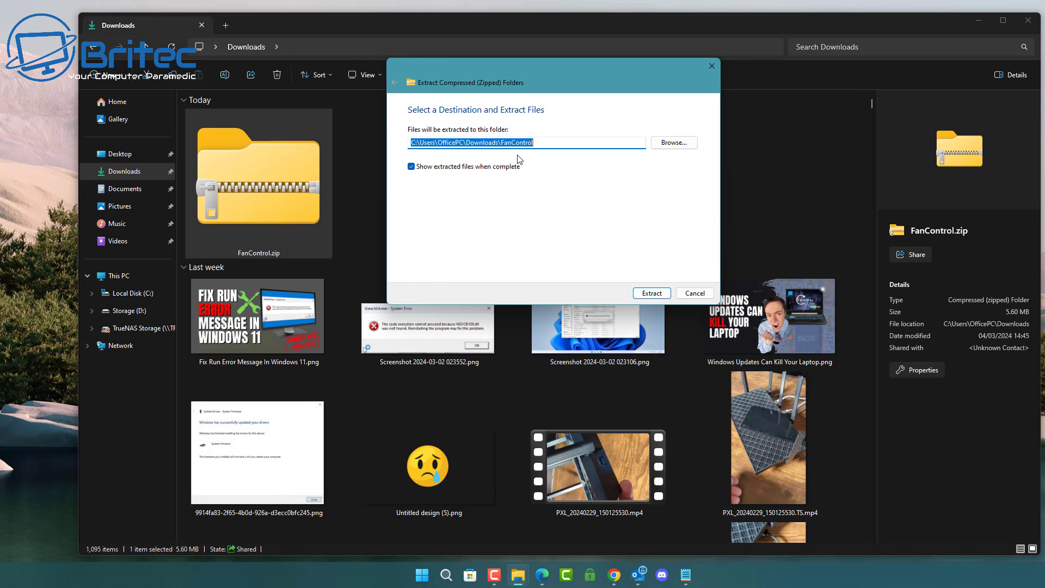
click(649, 294)
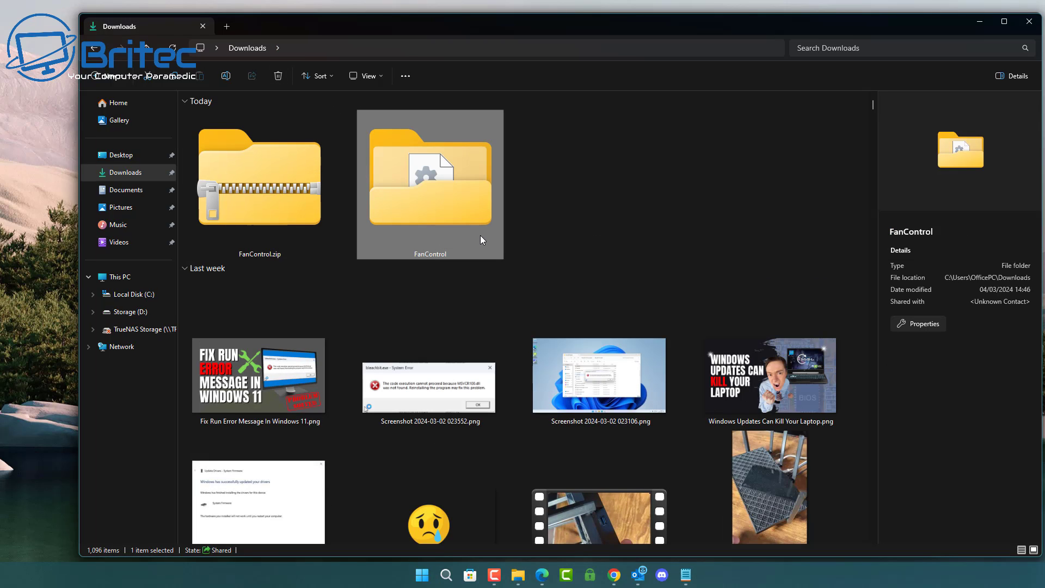
Step: Move the extracted FanControl folder from Downloads to the root of Local Disk (C:)
mouse_move(478, 235)
right_click(459, 175)
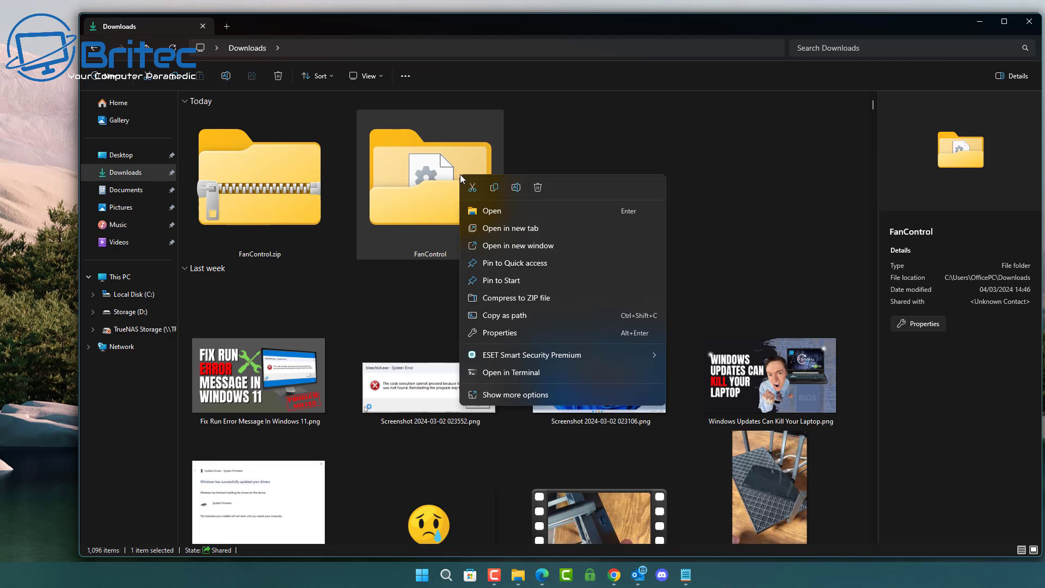
click(472, 188)
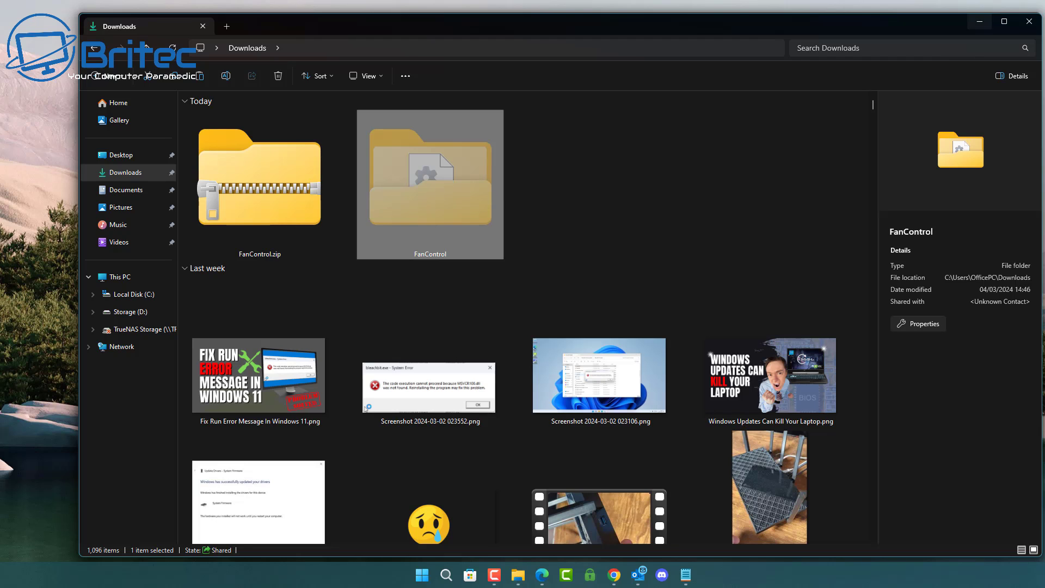
click(134, 294)
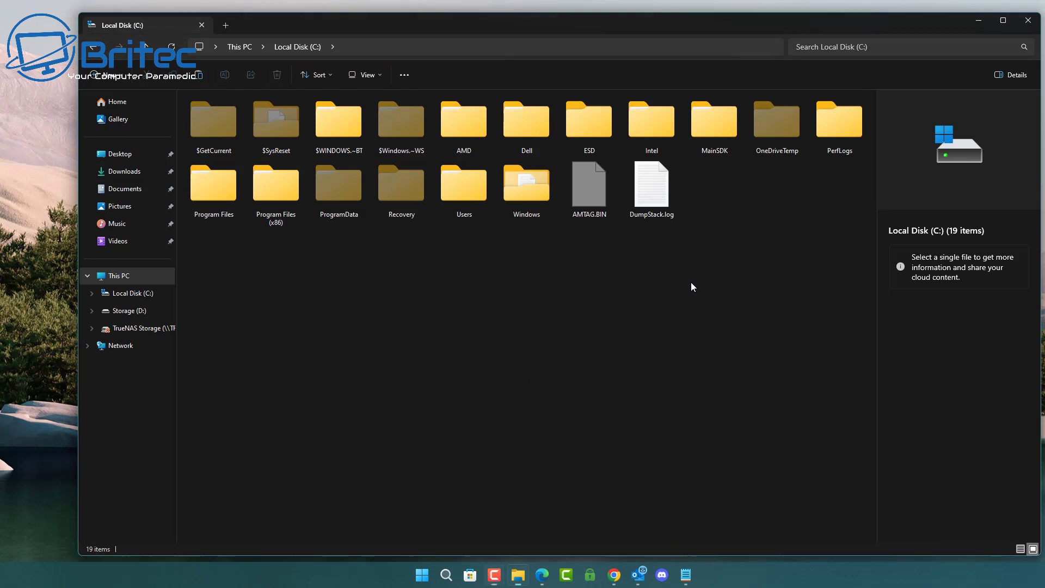
right_click(725, 210)
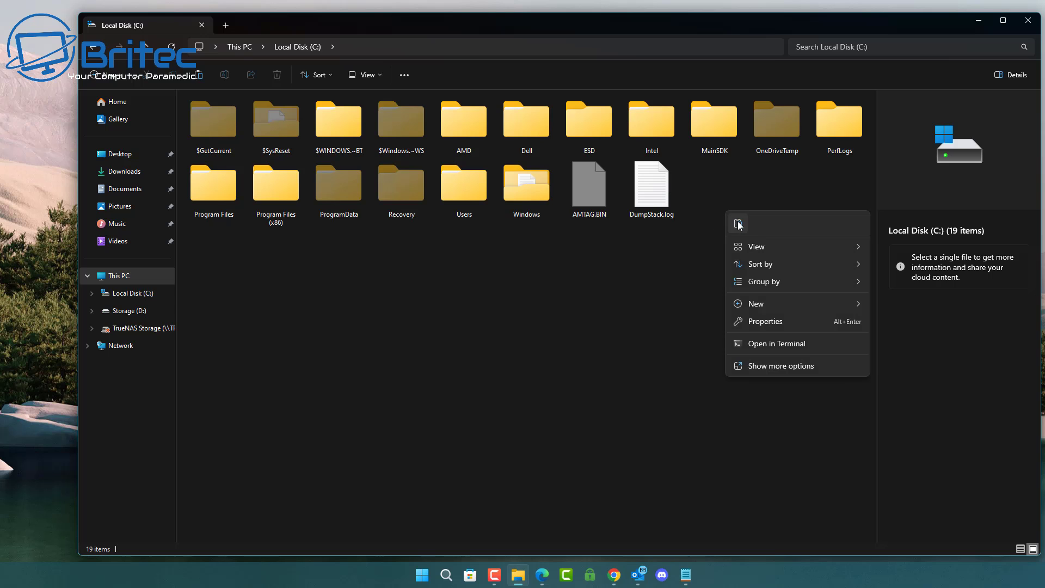
click(738, 223)
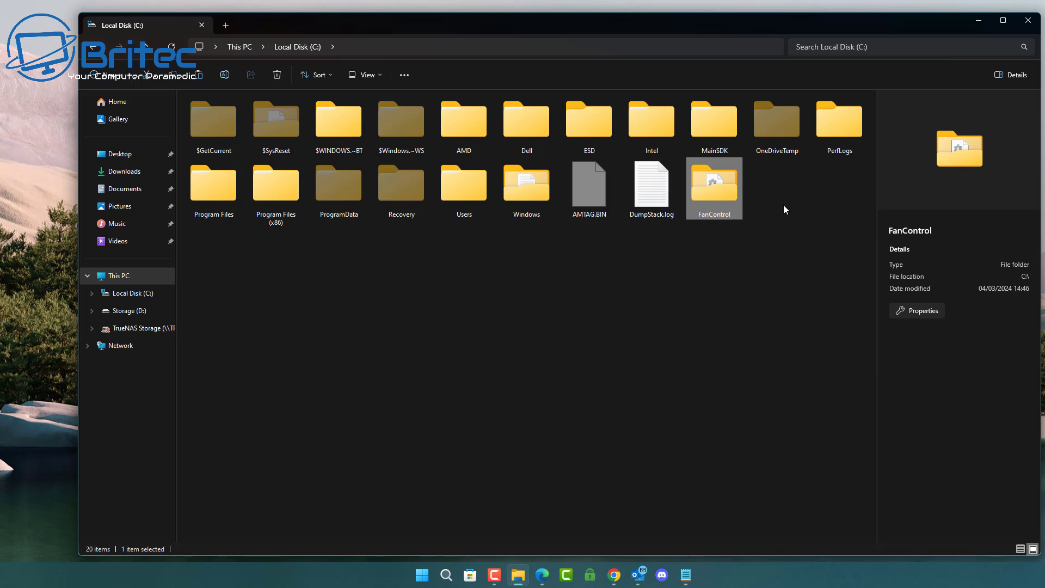
Step: Open the FanControl folder on the C: drive and pin FanControl.exe to the taskbar
drag(778, 31, 729, 32)
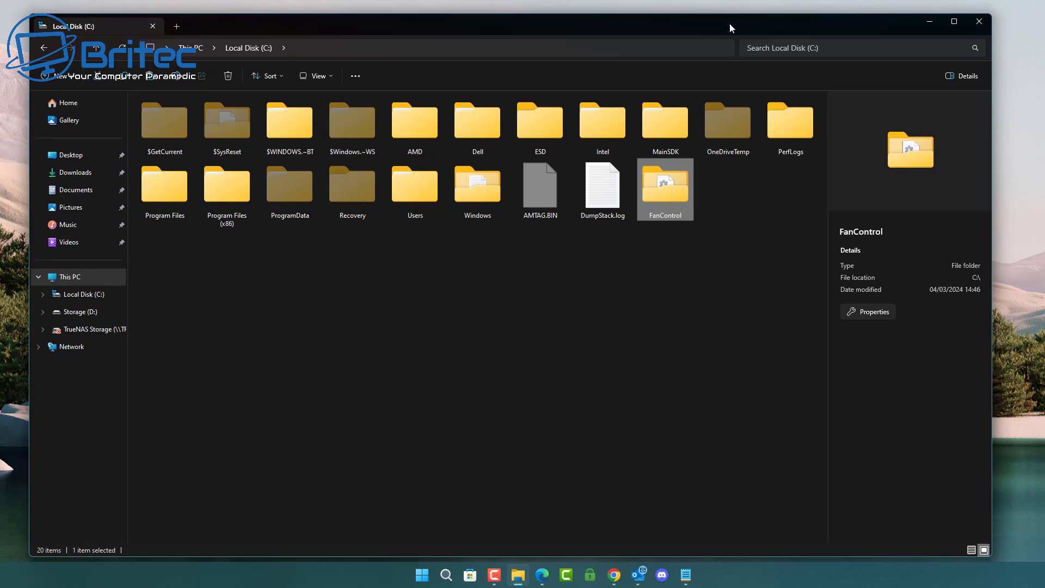
double_click(679, 196)
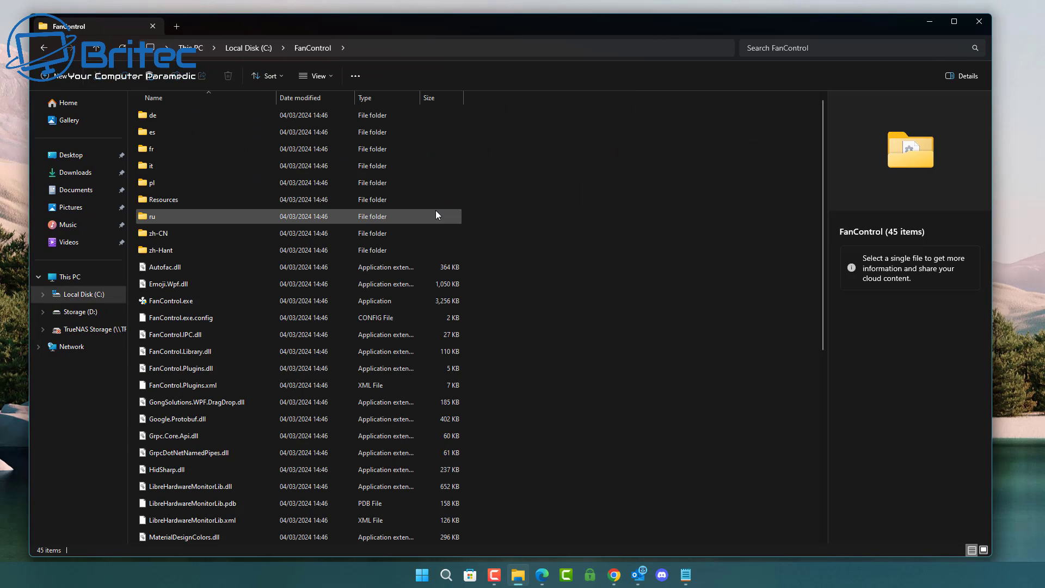
click(168, 300)
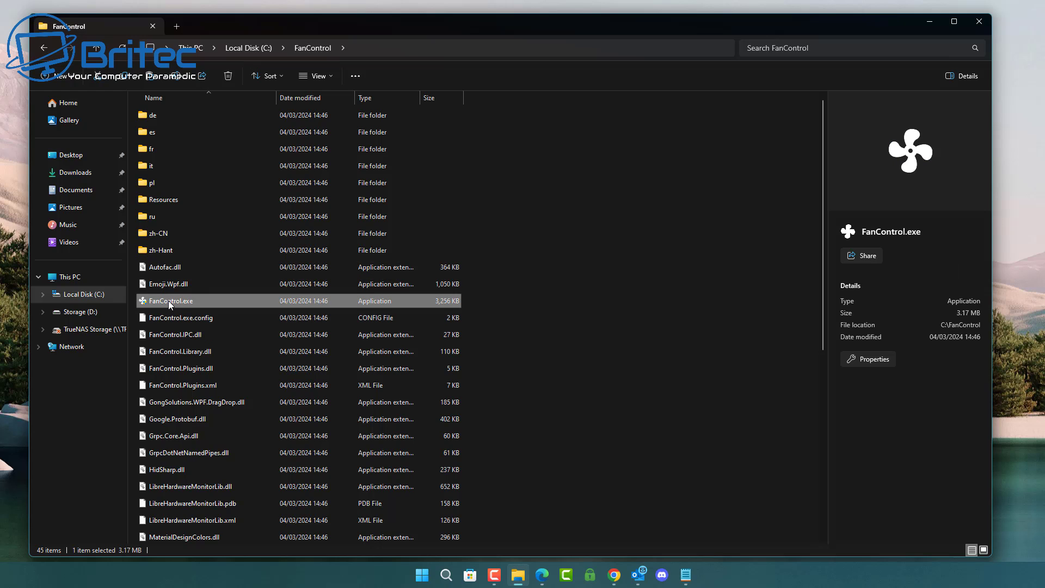
right_click(169, 304)
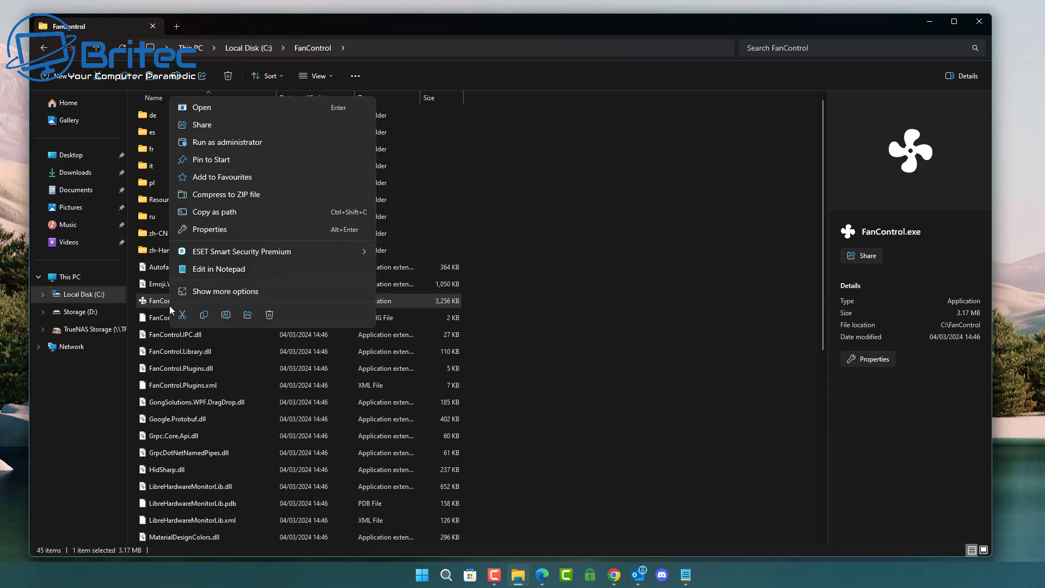
click(236, 293)
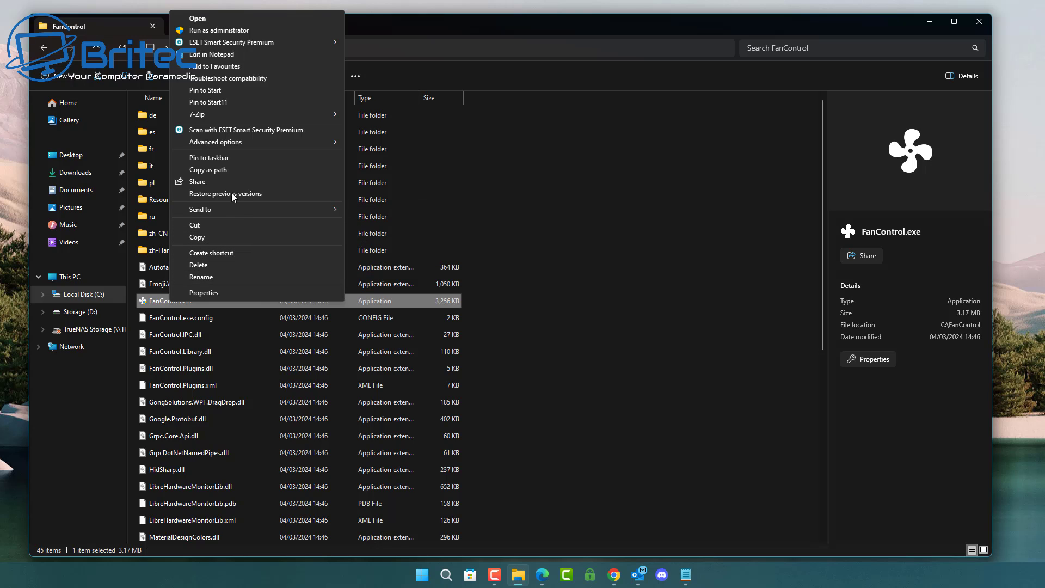
click(232, 158)
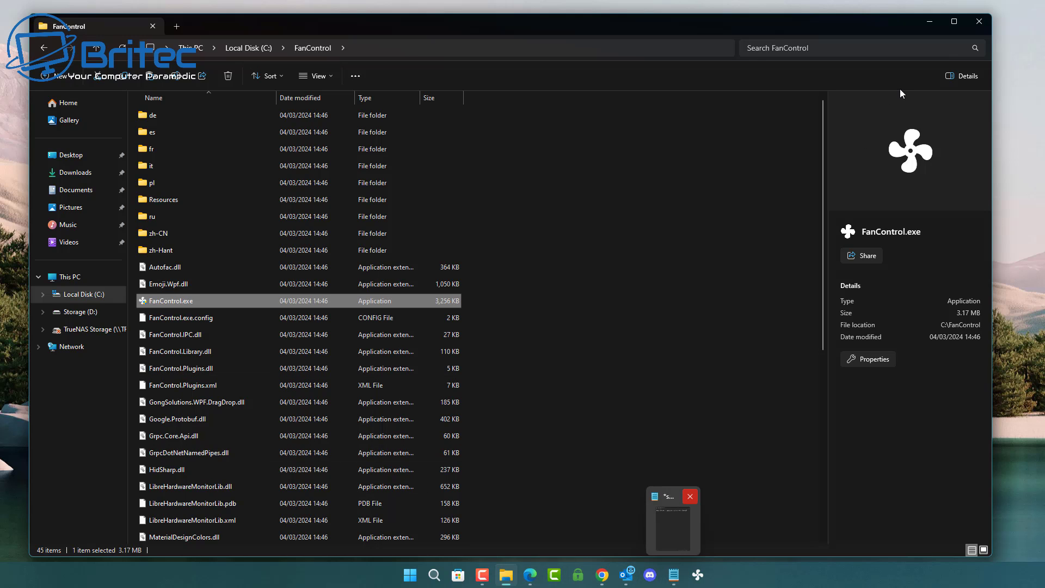
Step: Launch FanControl.exe and accept the welcome notice about the end-user license agreement
double_click(183, 302)
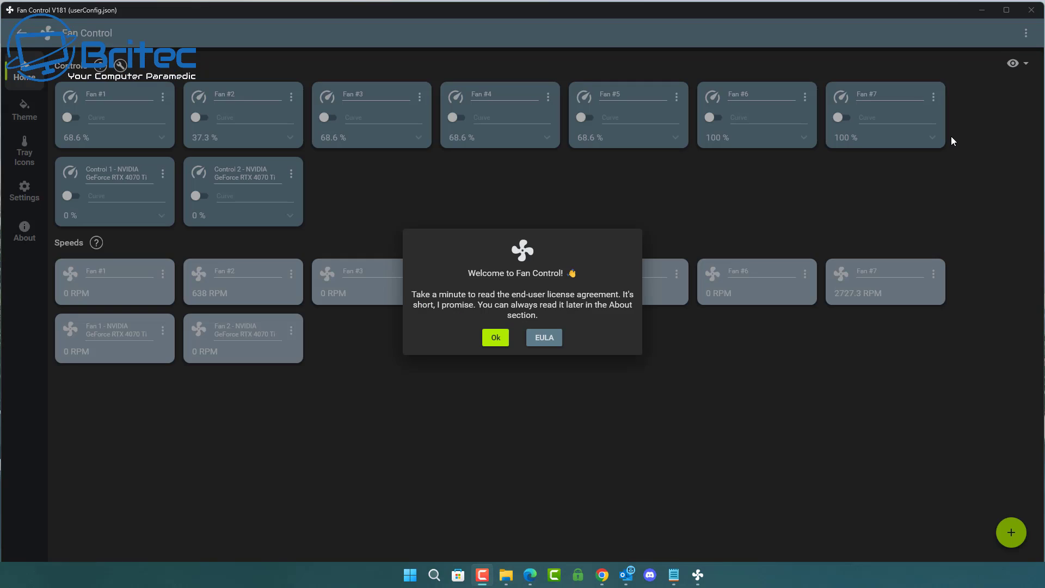
click(494, 338)
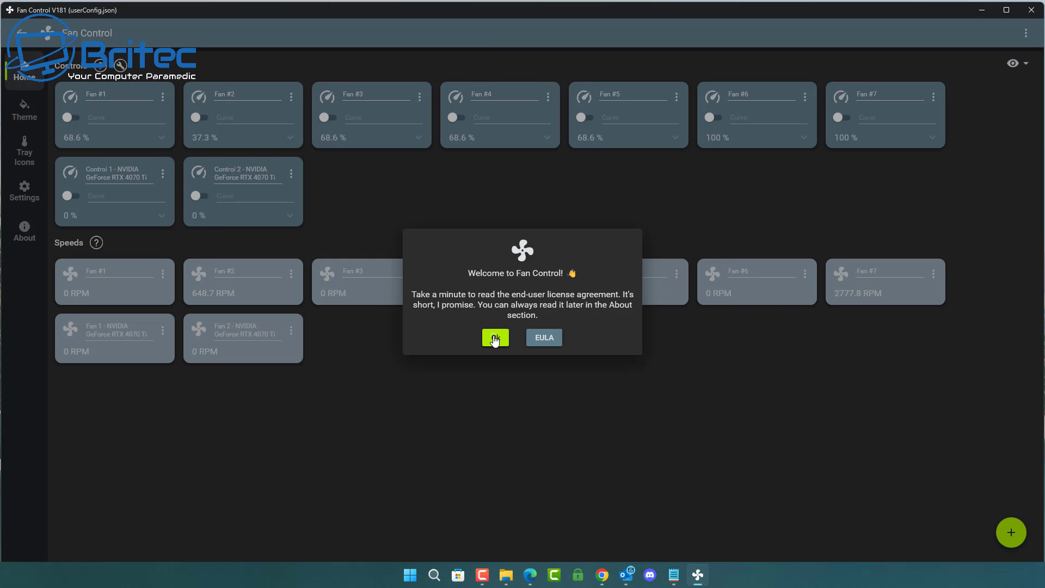
click(495, 339)
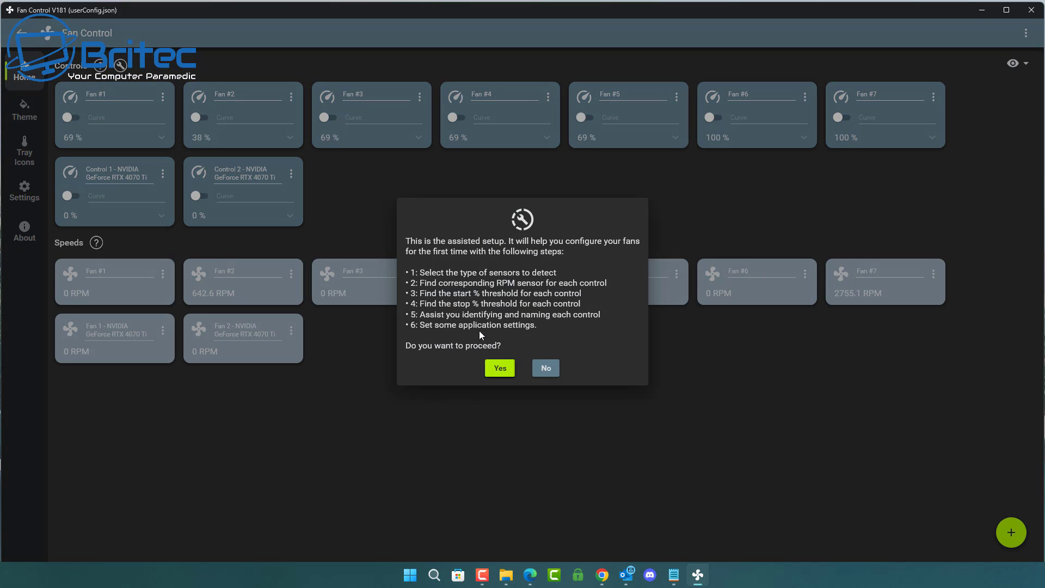
Step: Start the assisted setup and accept the default sensor settings for detecting the fans
click(499, 370)
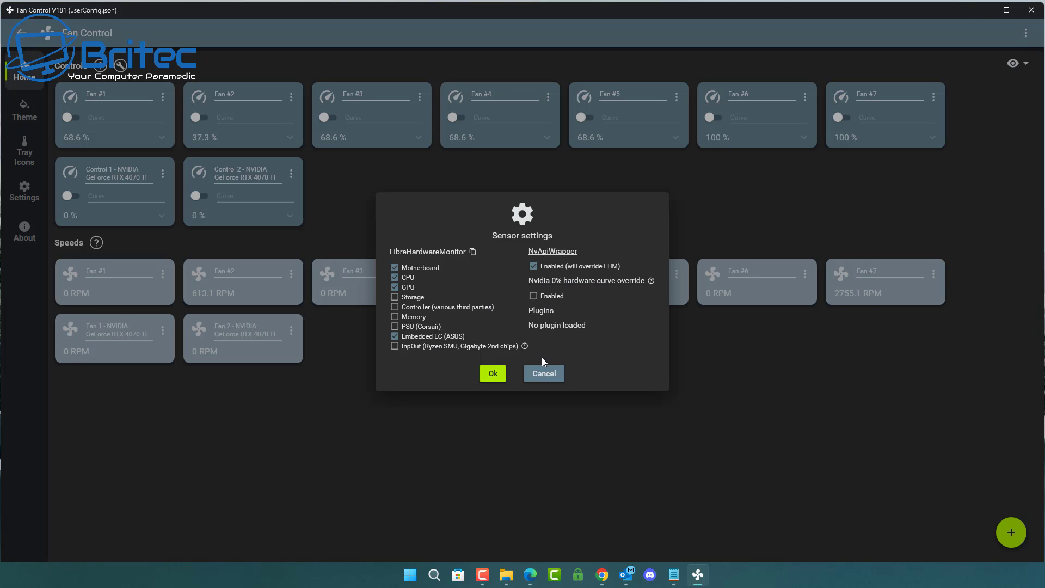
click(494, 375)
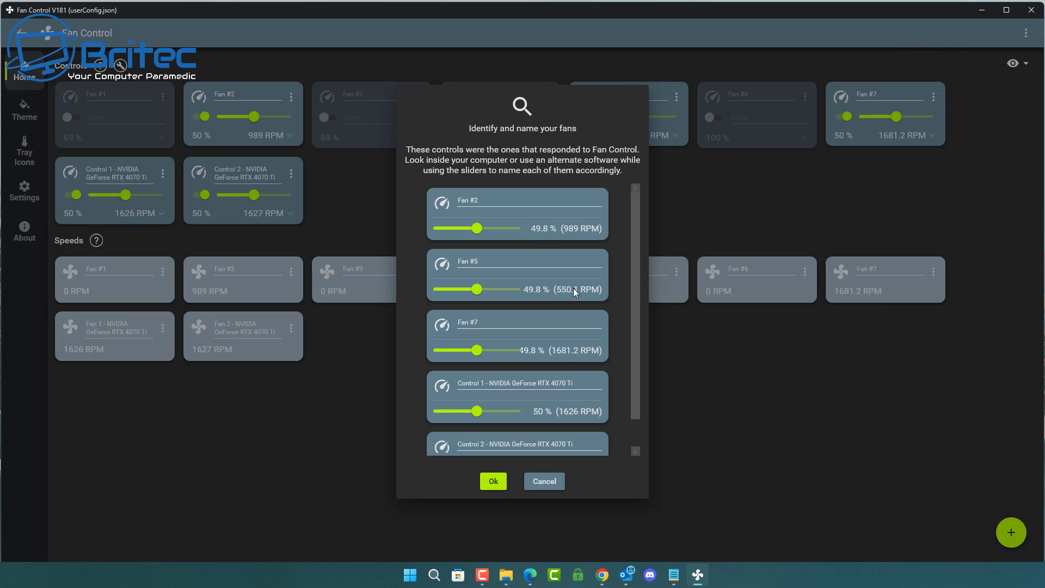
Step: Lower Fan #2 to 0 % to identify it, and return its speed to about 49 %
mouse_move(595, 584)
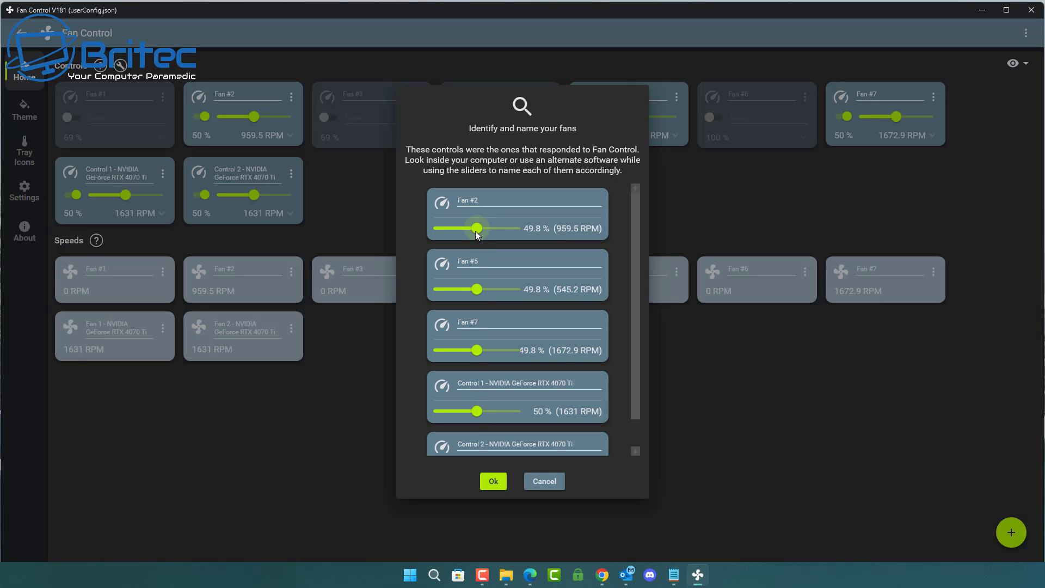
drag(475, 230, 432, 237)
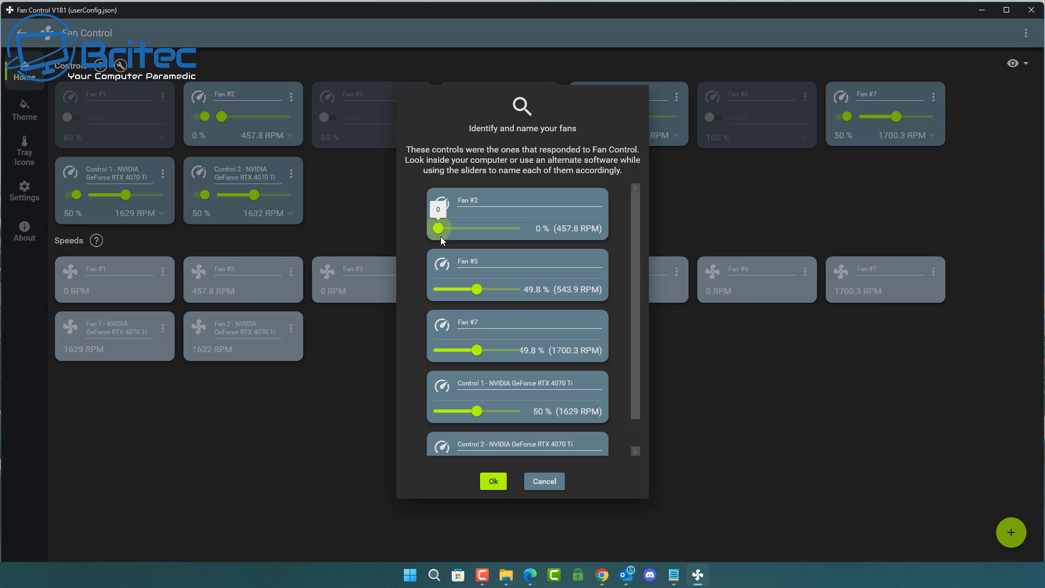
drag(440, 236, 478, 236)
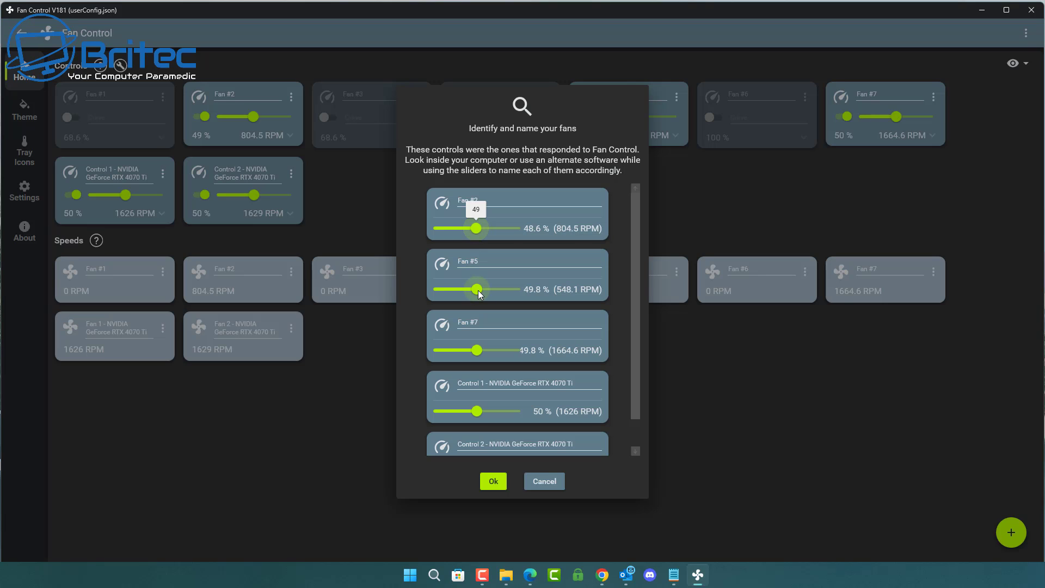
Step: Test Fan #5 at 0 %, name the responding fans Rad, Front Fans and pump, and accept the identified controls
drag(478, 292, 413, 297)
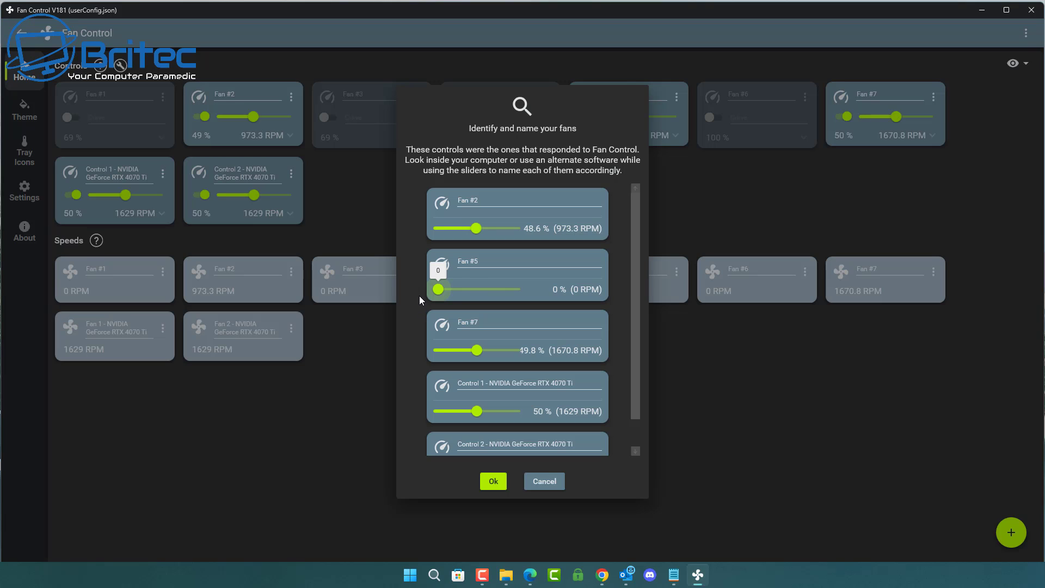
click(467, 262)
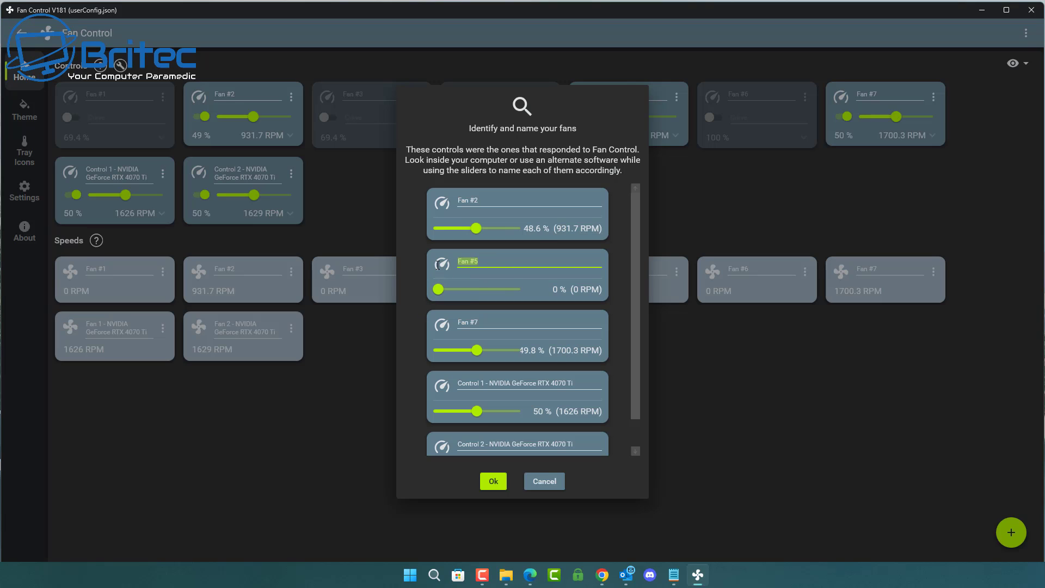
text(Front Fans)
drag(438, 289, 474, 290)
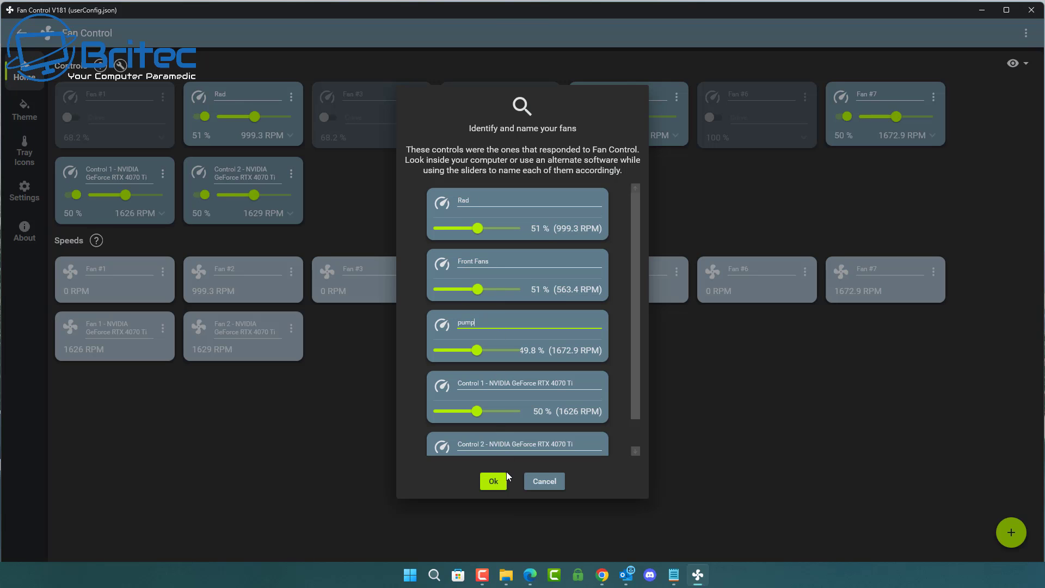
click(495, 481)
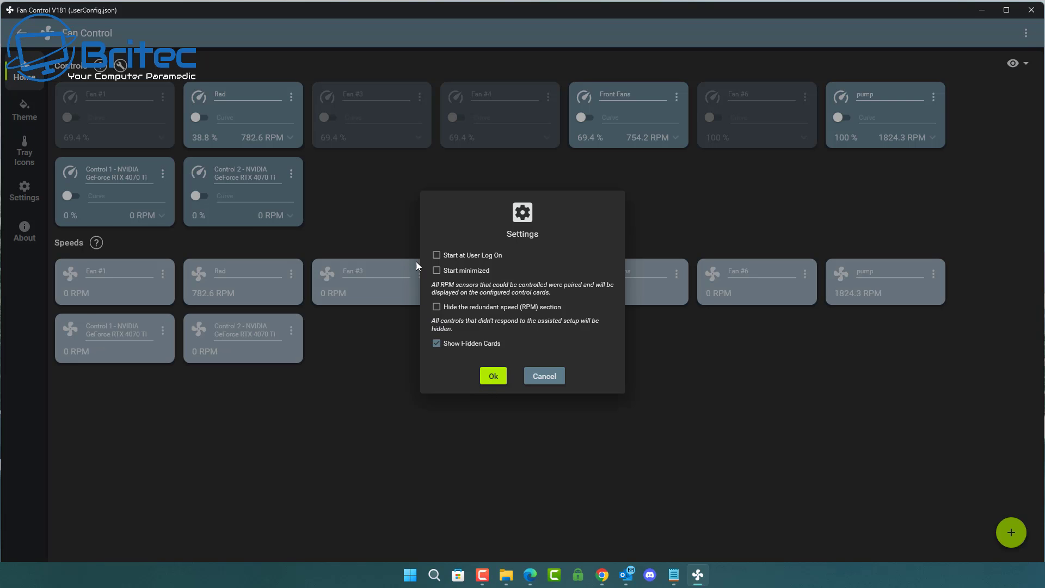
Step: Enable Start at User Log On and accept the final settings of the assisted setup
click(437, 256)
click(493, 378)
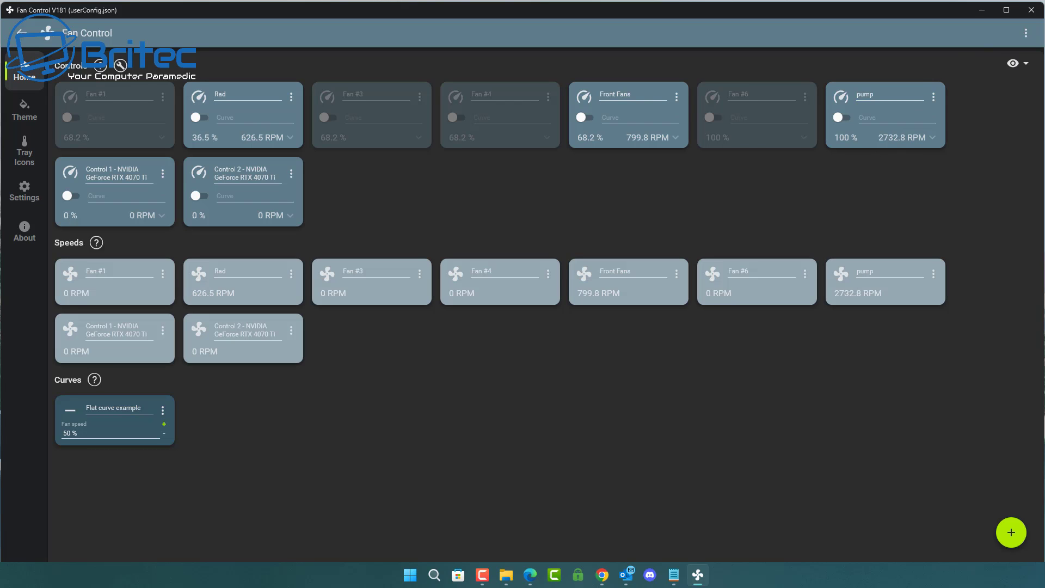
Step: Switch the Front Fans control on in manual mode and set its speed to 64 %
click(482, 574)
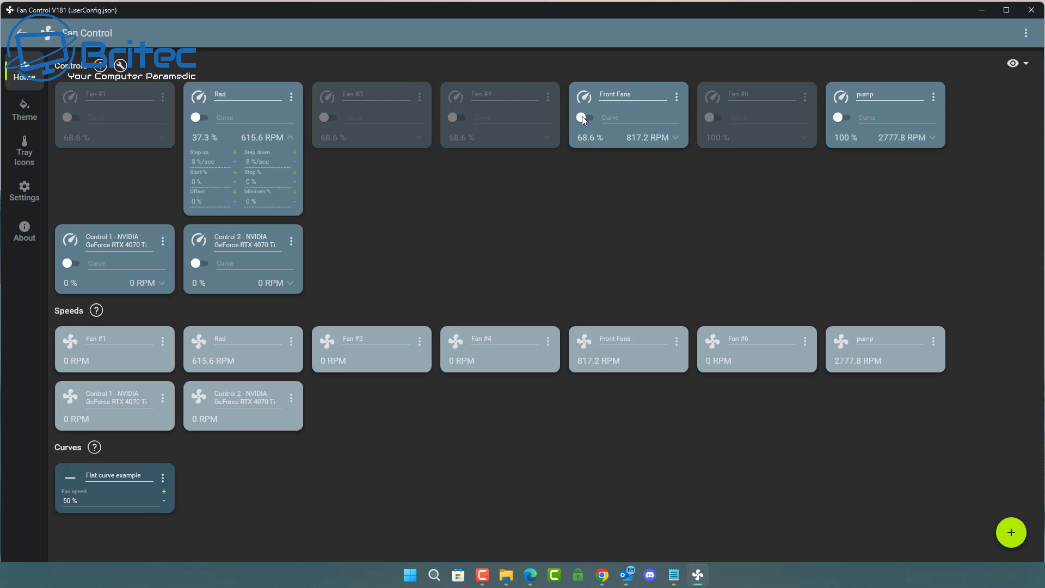
click(676, 97)
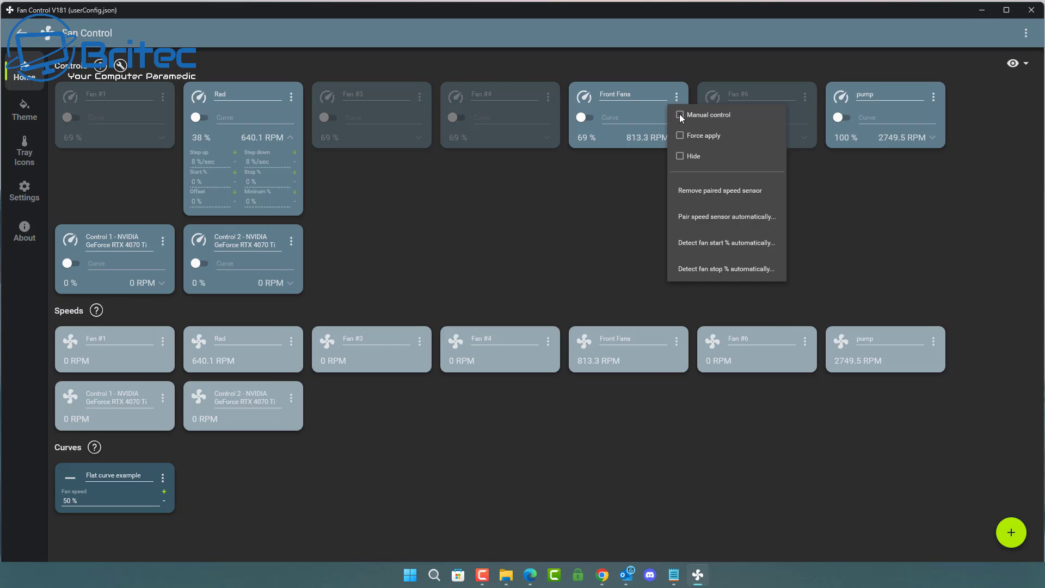
click(679, 113)
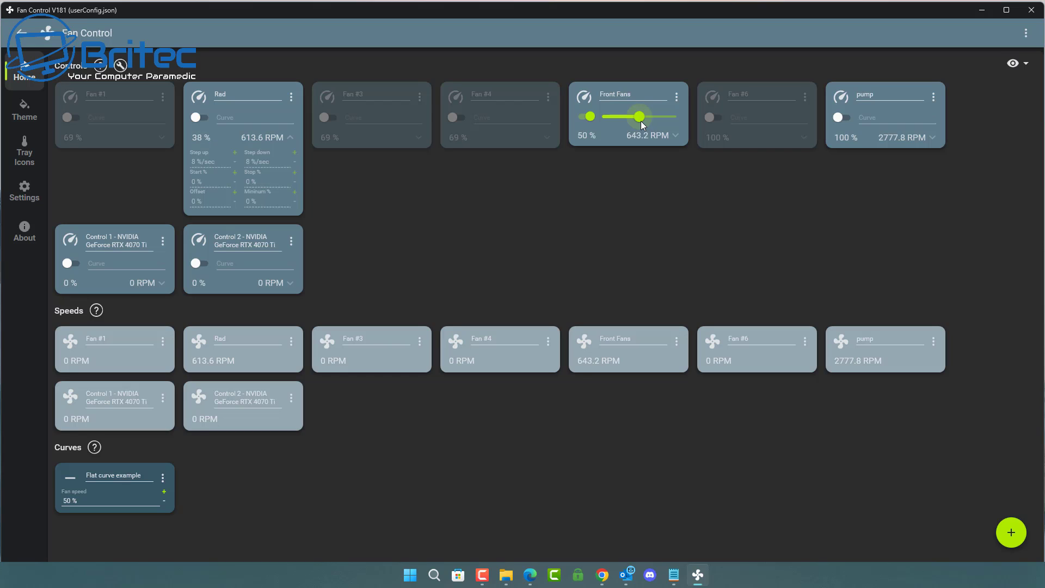
drag(639, 120, 649, 122)
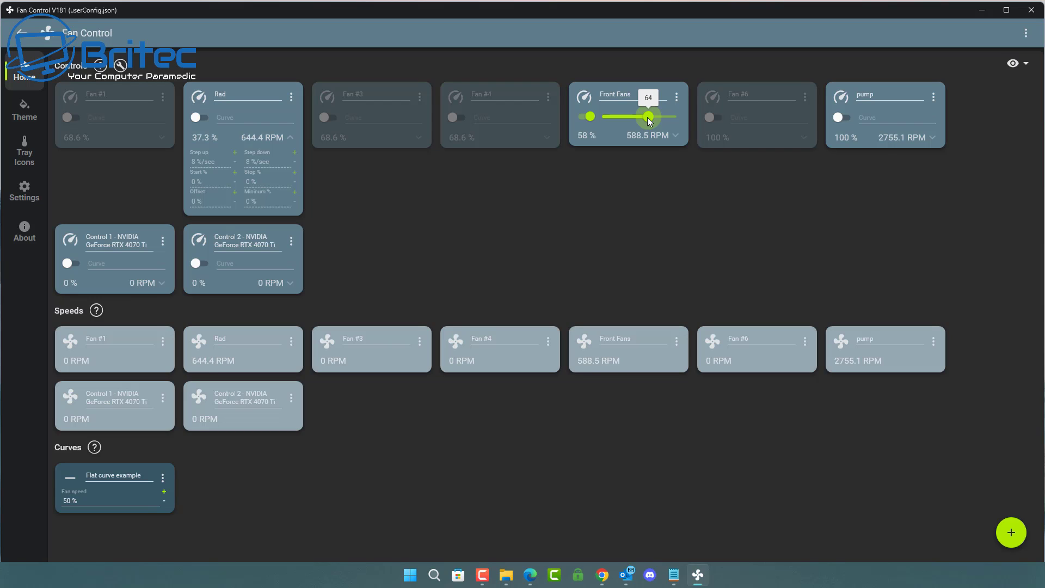
click(677, 97)
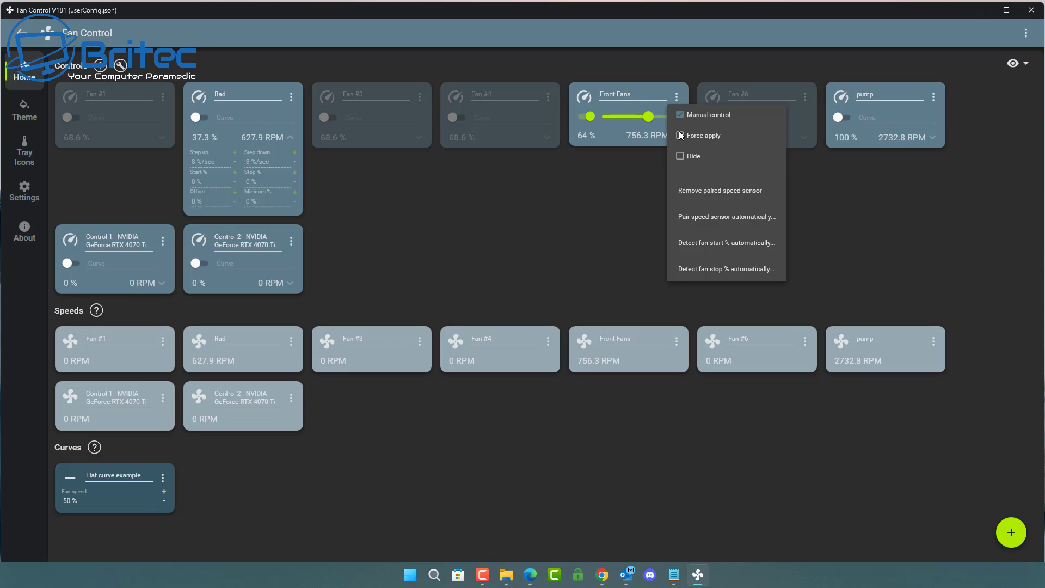
click(603, 171)
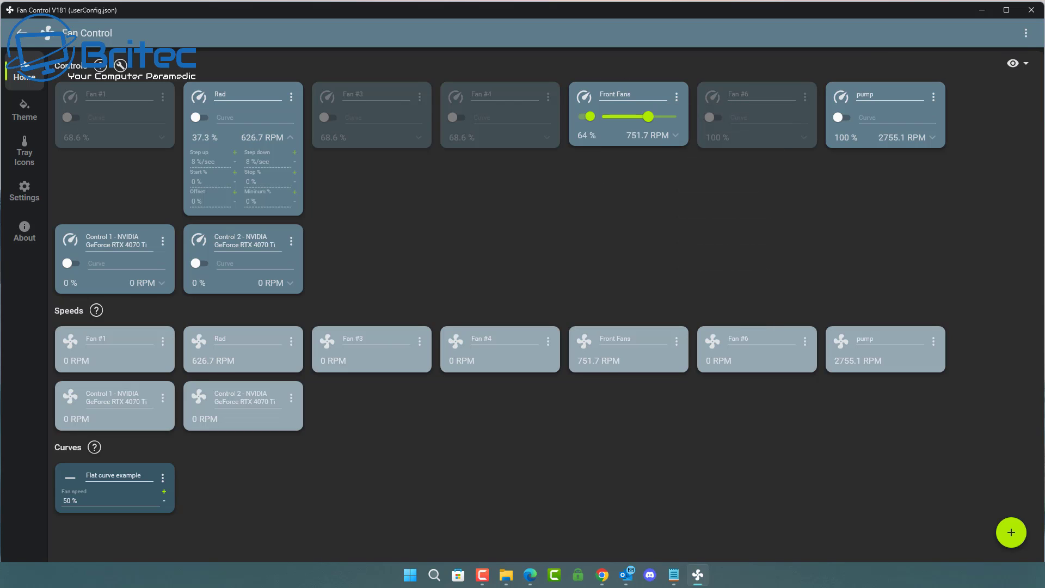
click(482, 574)
Step: Turn off manual control for Front Fans and assign the Flat curve example to it
click(676, 96)
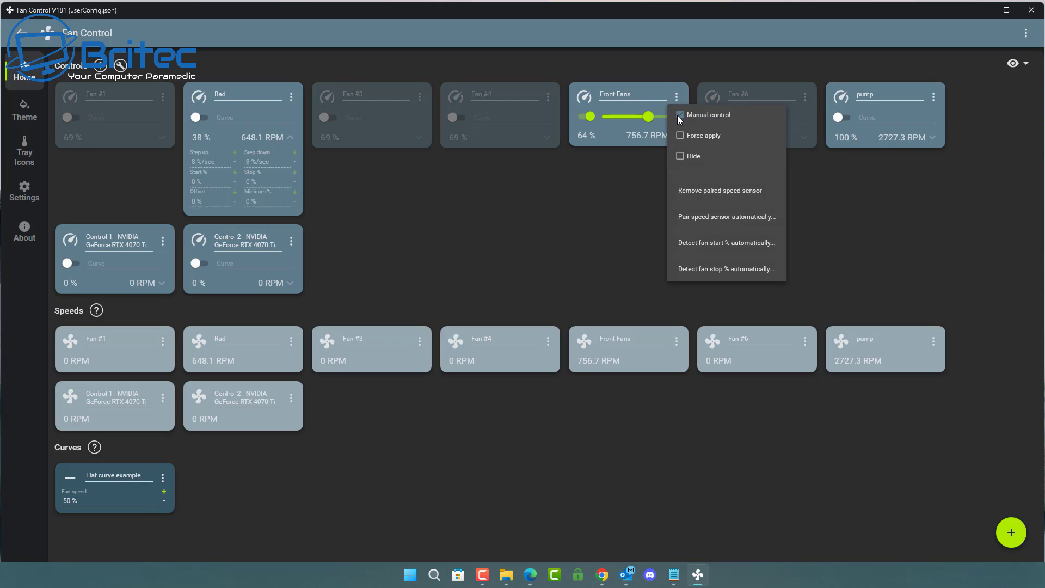
click(681, 113)
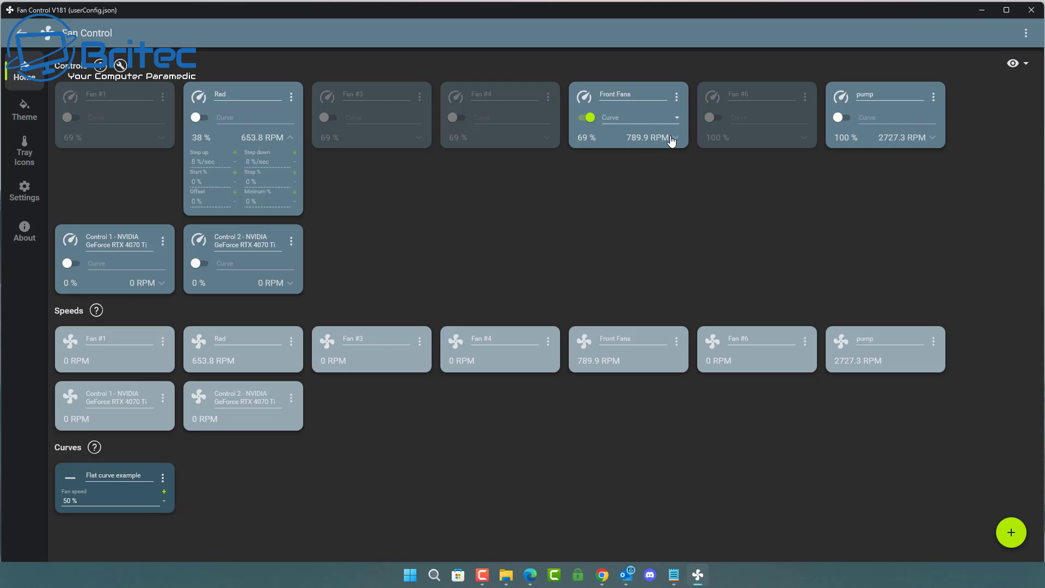
click(676, 118)
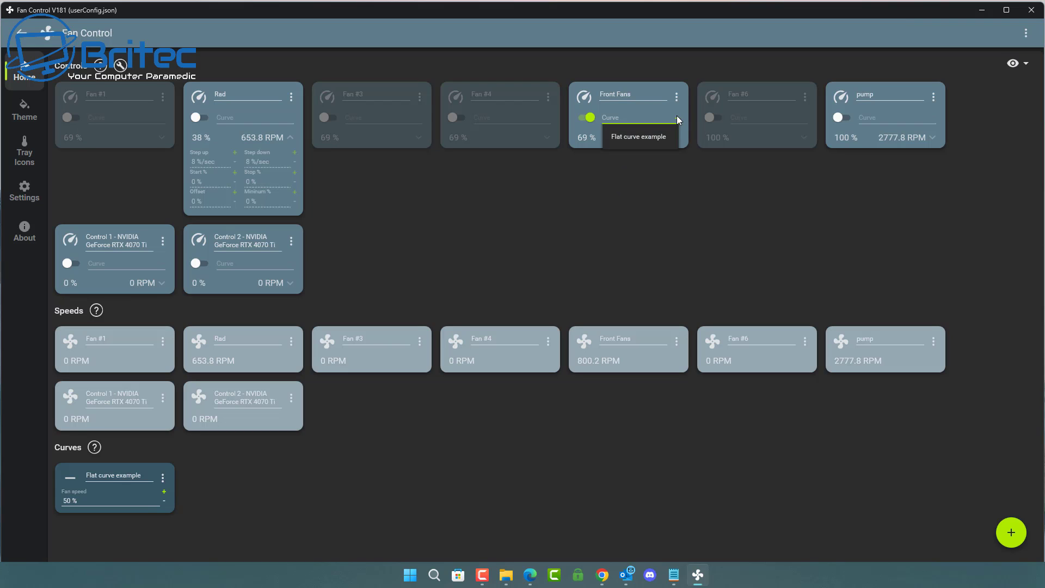
click(648, 137)
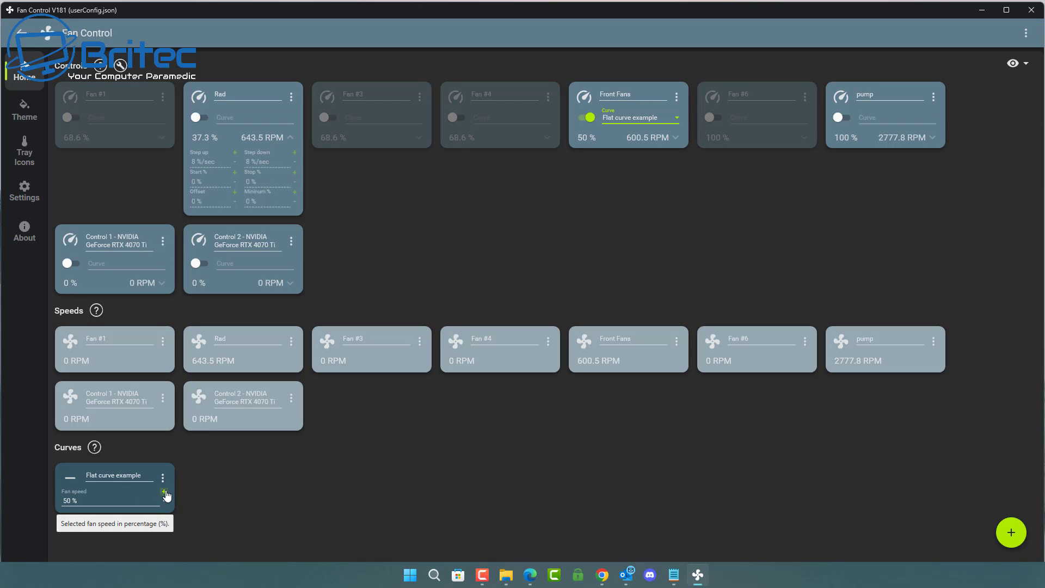
Step: Set the fan speed of the Flat curve example to 49 %
click(131, 492)
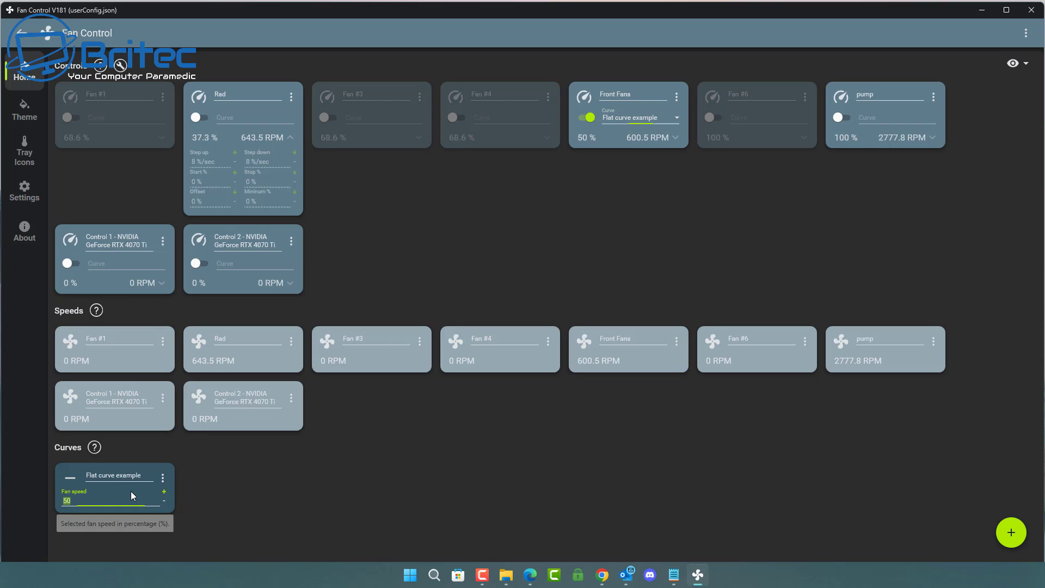
click(164, 500)
click(164, 500)
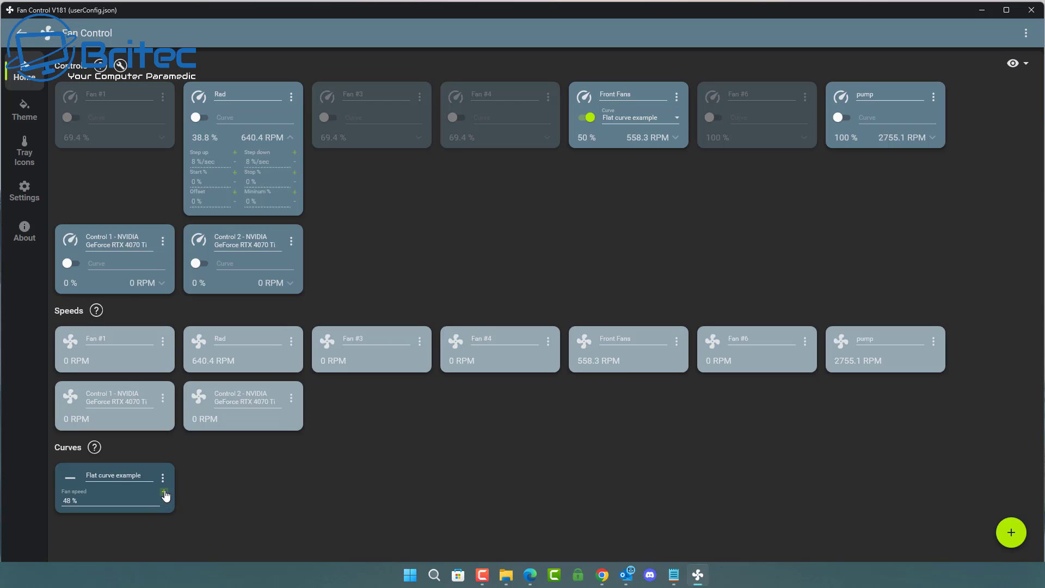
click(164, 491)
click(165, 501)
click(165, 501)
drag(138, 475, 82, 477)
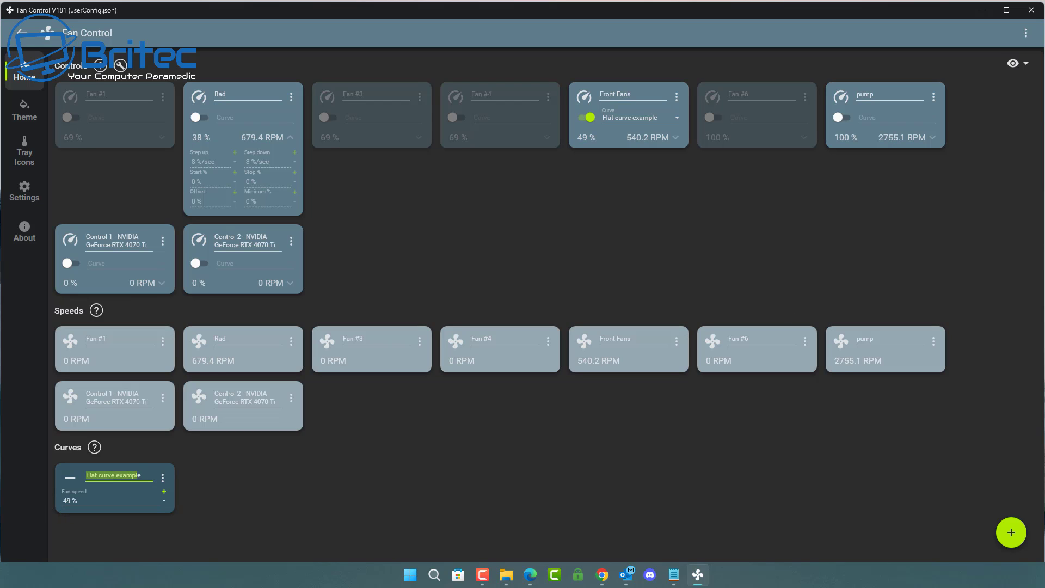
key(F10)
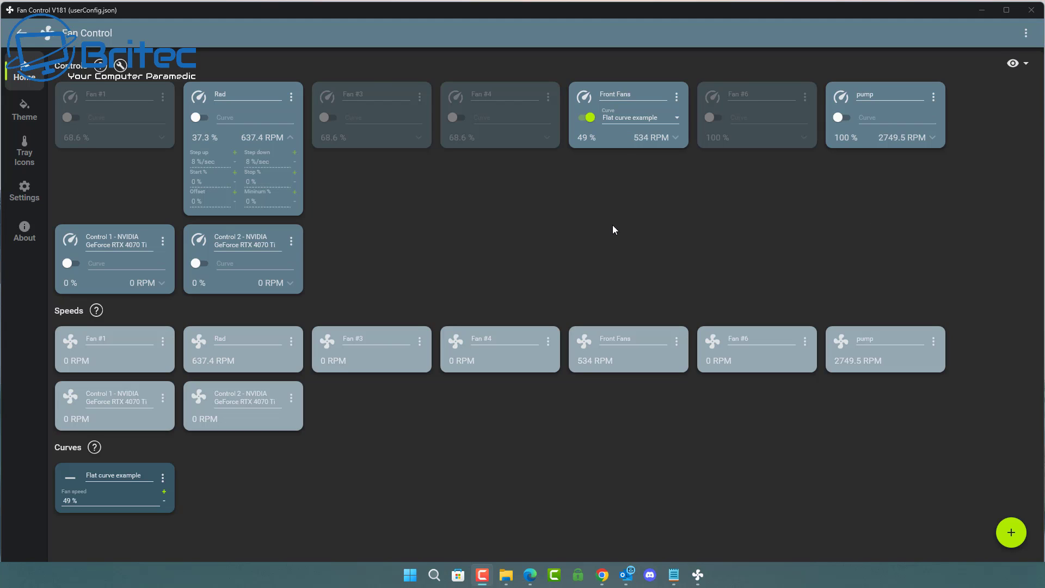
click(196, 130)
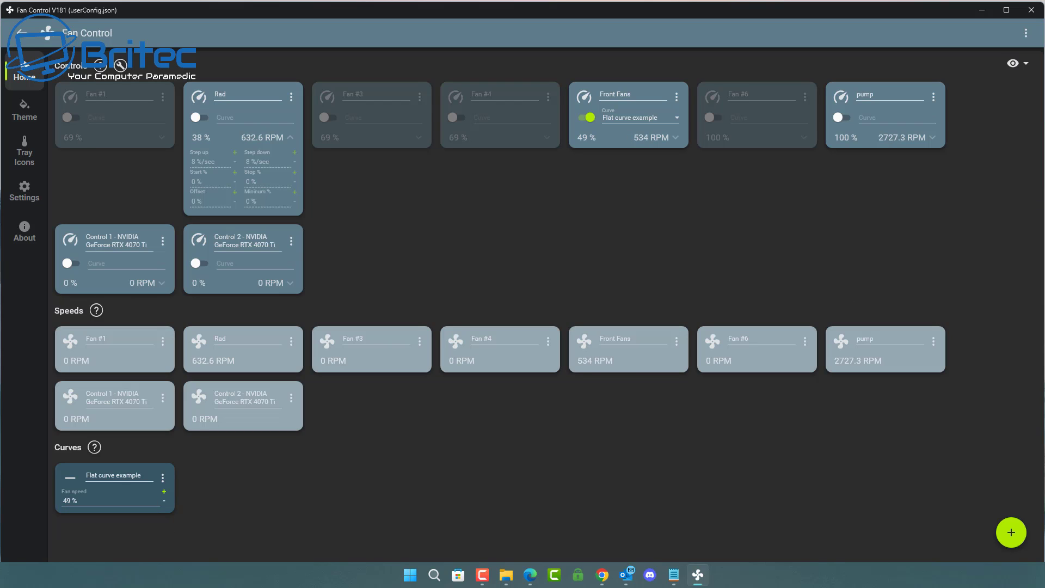
click(482, 574)
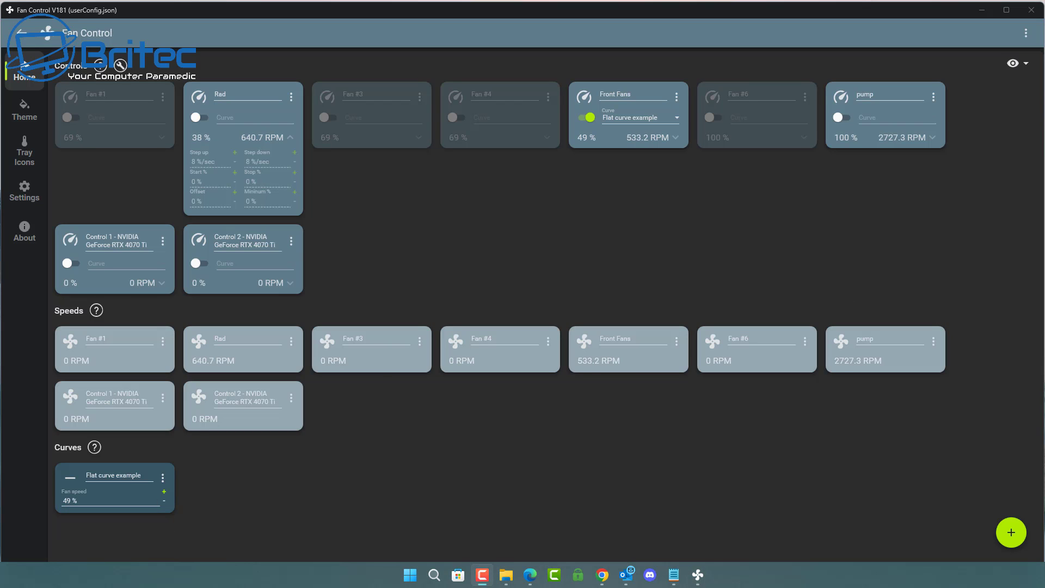
click(947, 412)
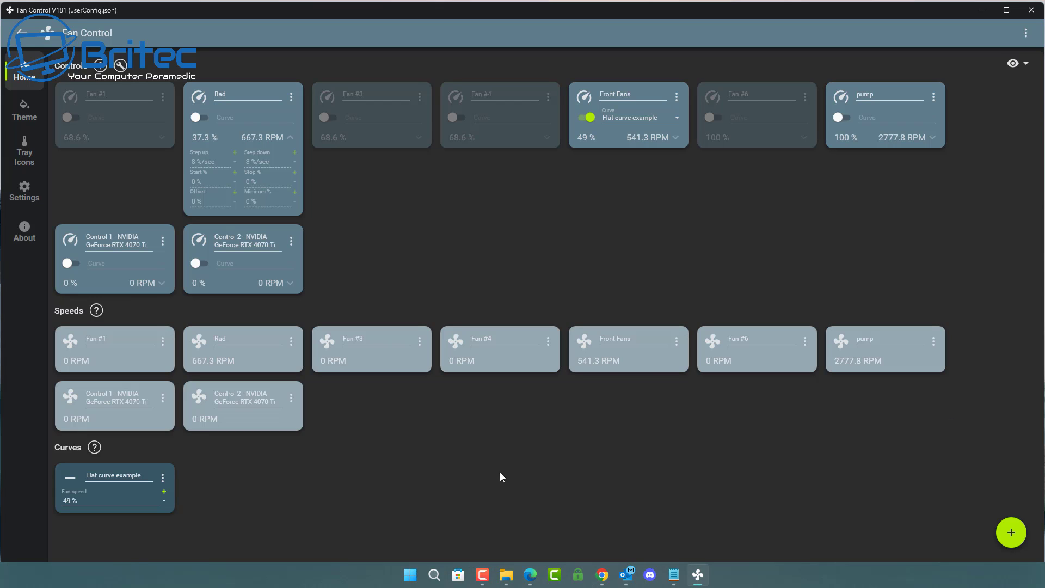
Step: Add a Linear curve with Core (Tctl/Tdie) - AMD Ryzen 7 7700X as its temperature source
click(1011, 533)
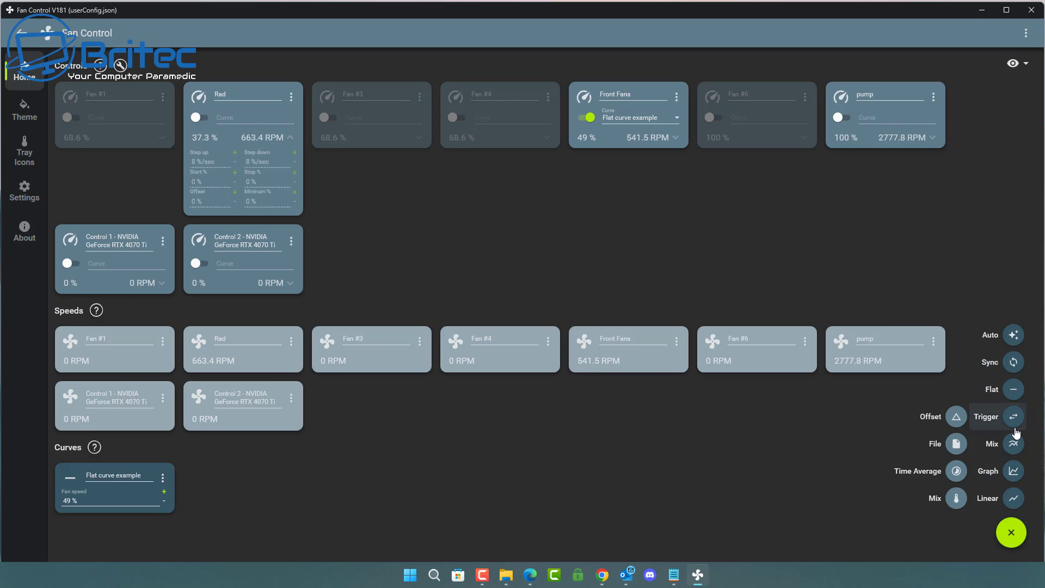
click(1017, 502)
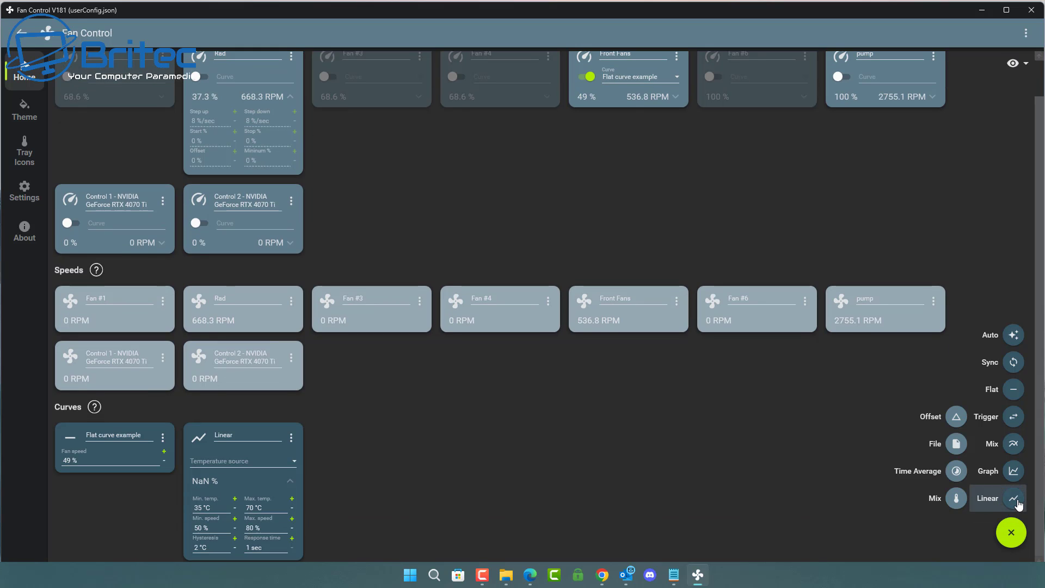
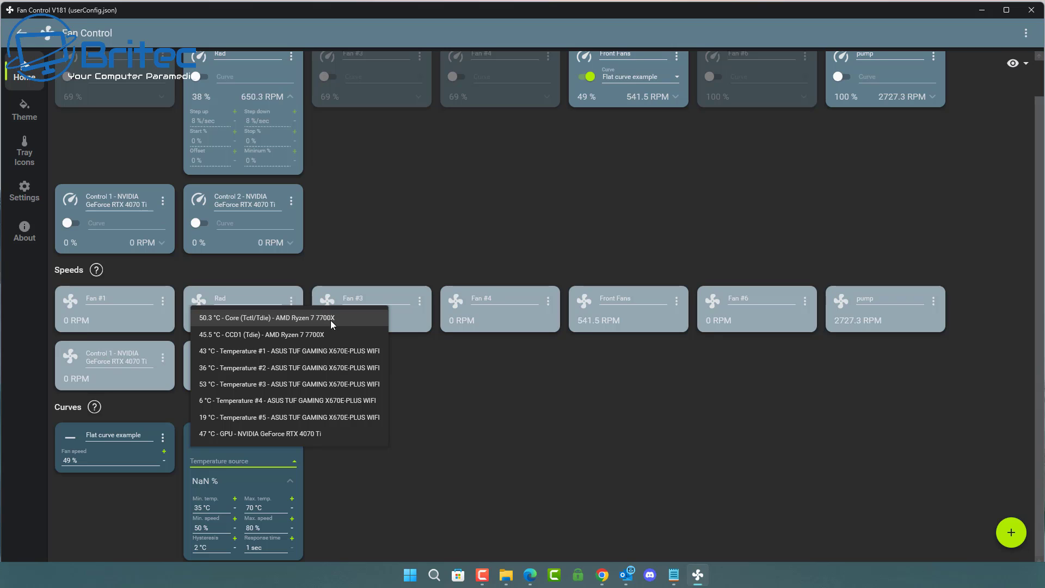
click(331, 320)
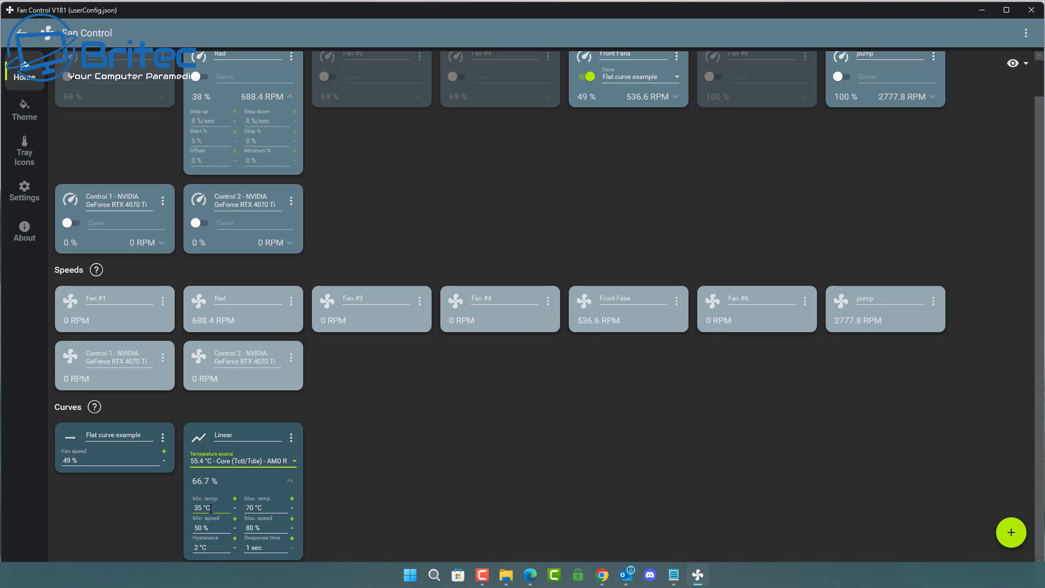
Step: Adjust the Linear curve's maximum temperature, ending at 71 °C
click(293, 499)
click(292, 499)
click(293, 499)
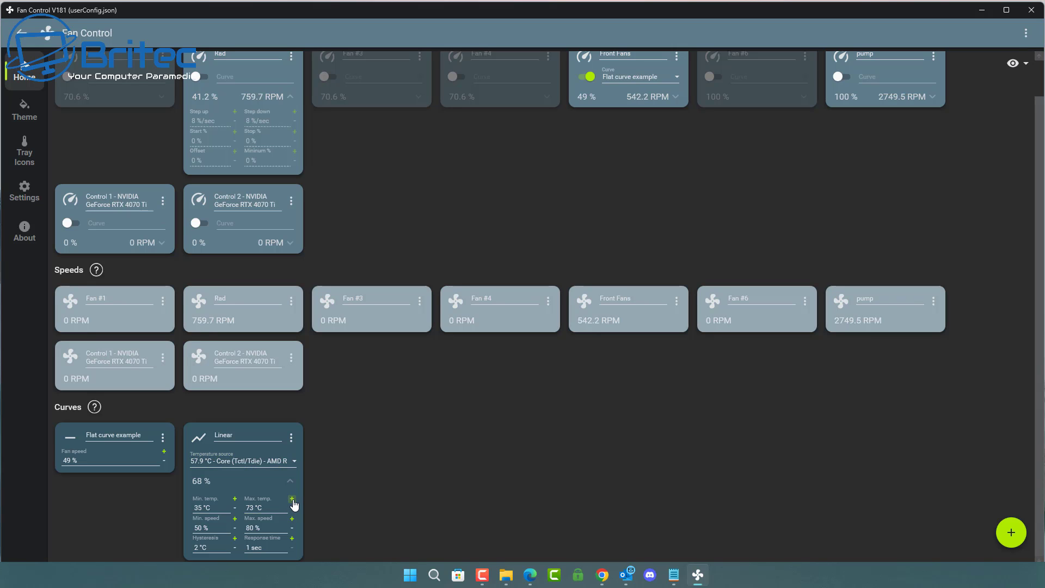
click(292, 500)
click(292, 499)
click(293, 499)
click(293, 500)
click(292, 509)
click(293, 509)
click(292, 508)
click(292, 509)
click(292, 508)
click(293, 508)
Step: Adjust the Linear curve's minimum temperature, ending at 34 °C
click(234, 508)
click(235, 507)
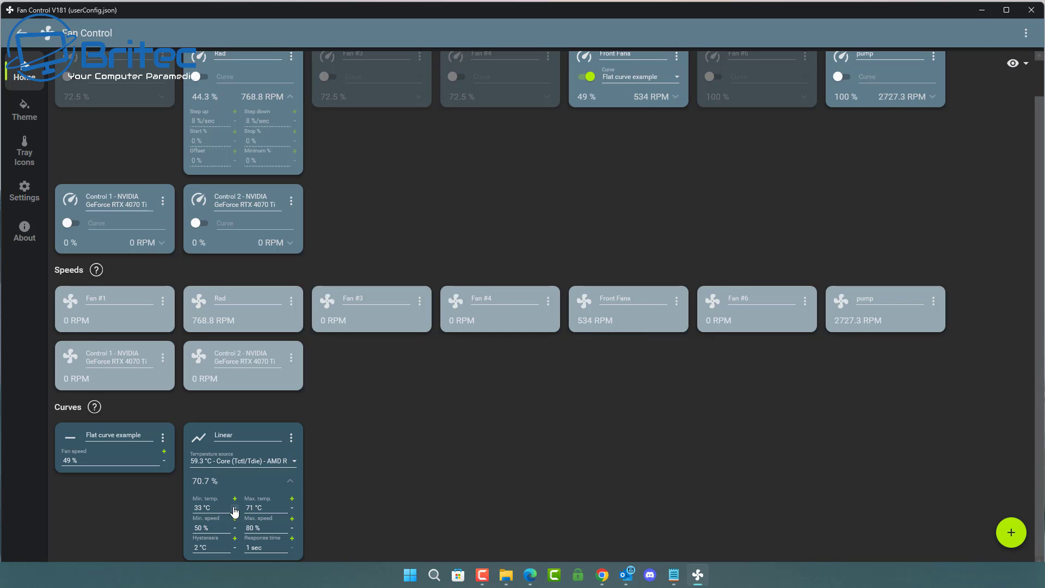
click(235, 507)
click(235, 507)
click(234, 508)
click(235, 499)
click(235, 499)
click(235, 499)
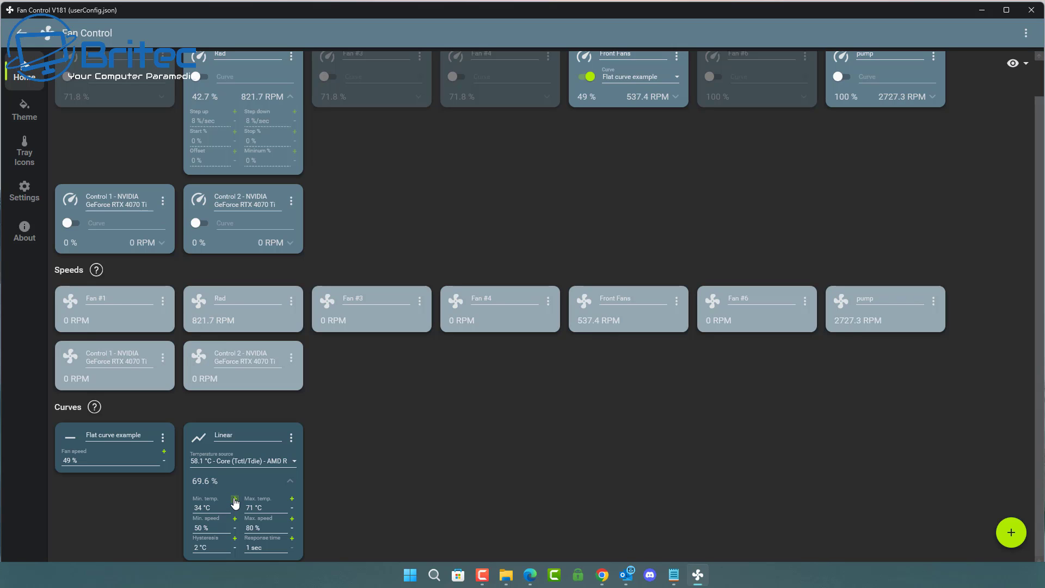
click(234, 499)
Step: Rename the Linear curve as CPU
key(Tab)
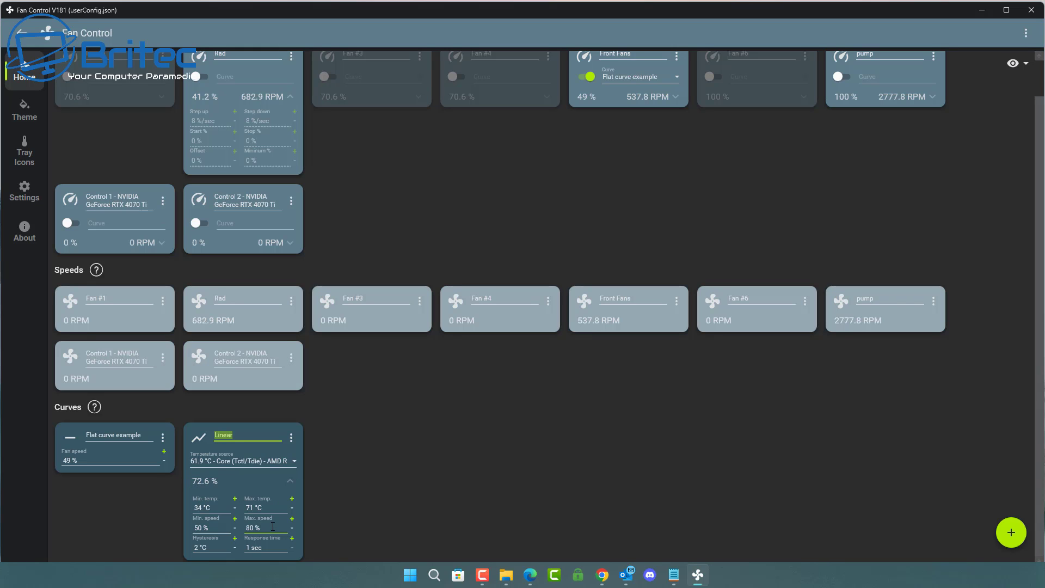
text(CPU)
click(373, 472)
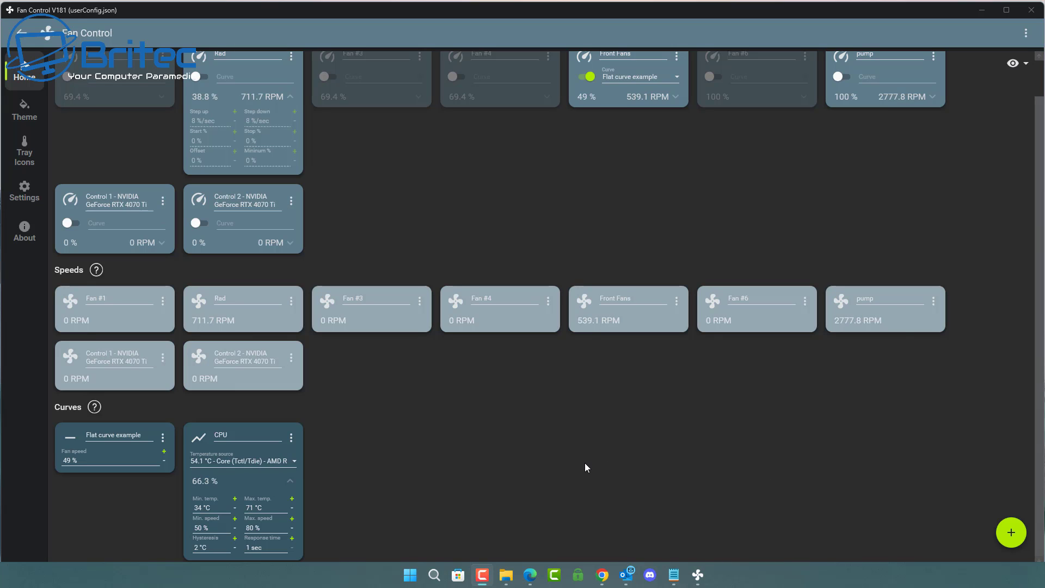
Step: Delete the CPU curve
click(320, 456)
click(291, 441)
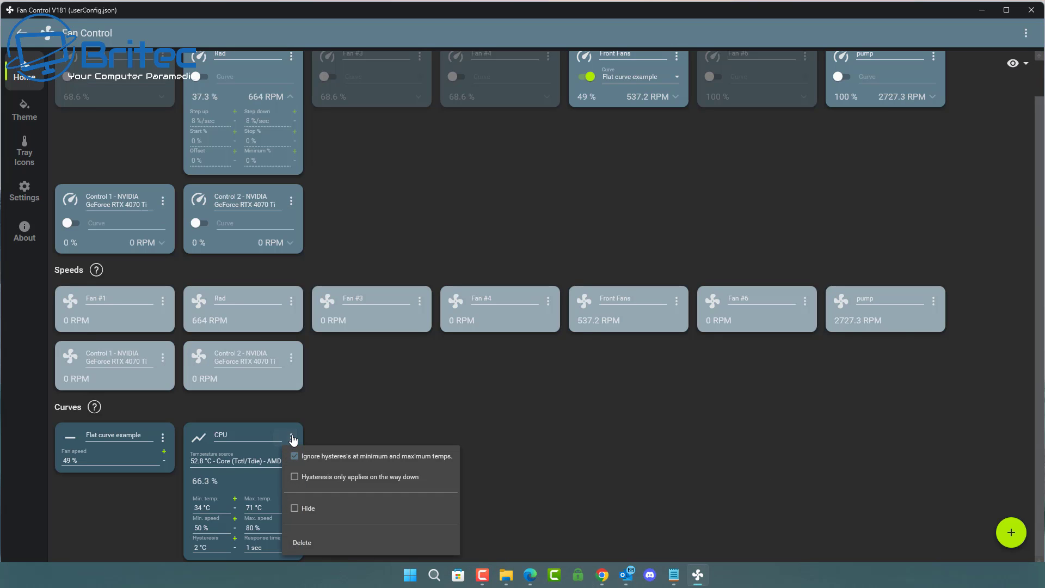
click(305, 537)
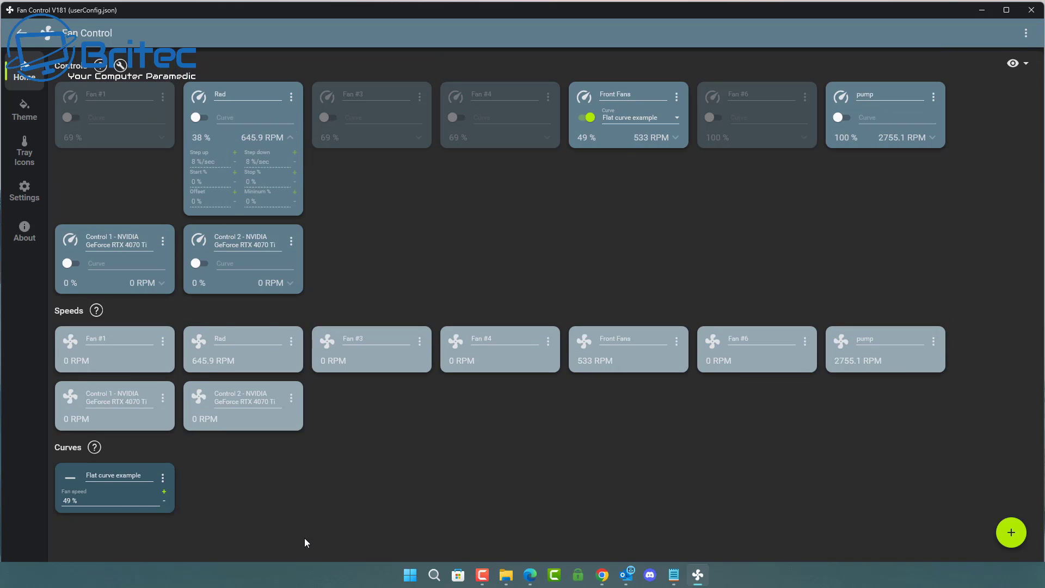
Step: Add a Graph curve with GPU - NVIDIA GeForce RTX 4070 Ti as its temperature source, and name it GPU
click(1010, 532)
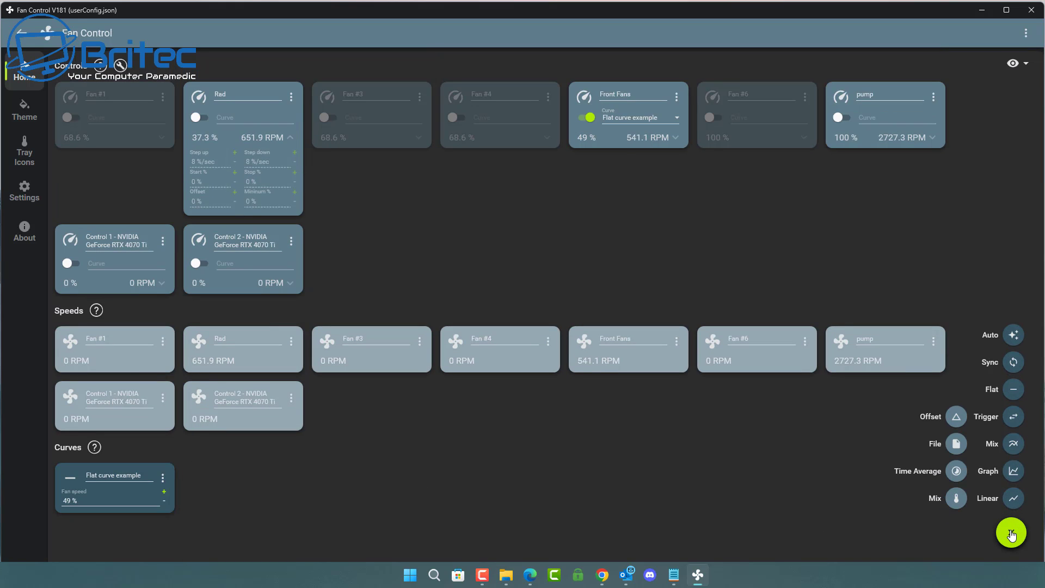
click(1014, 472)
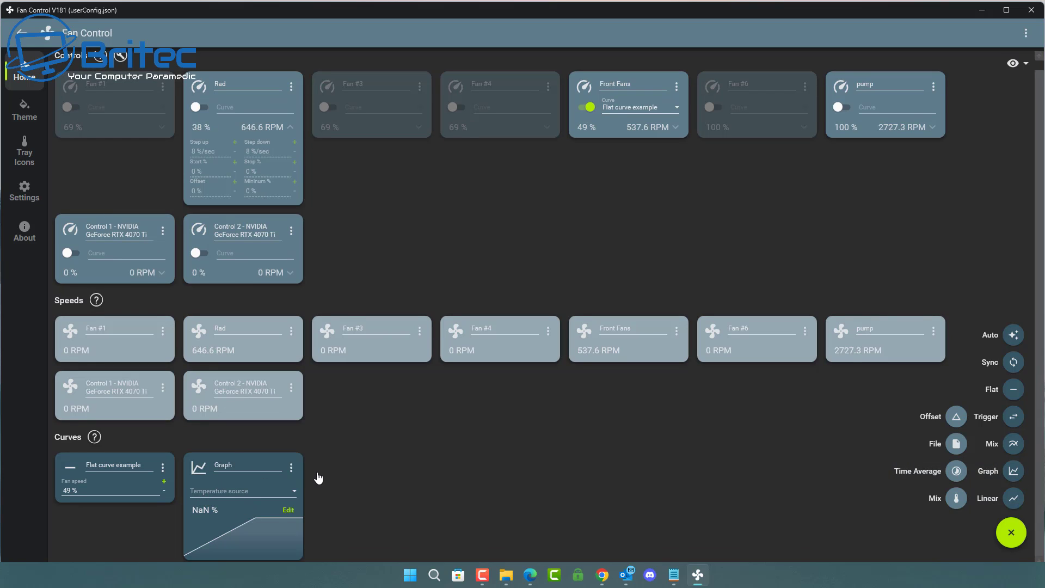
click(239, 465)
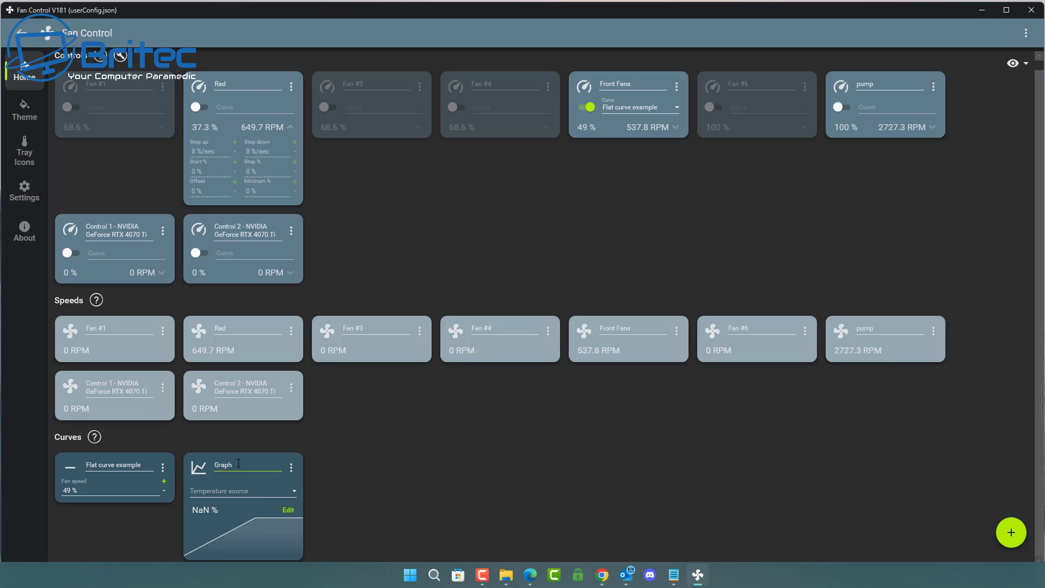
click(298, 491)
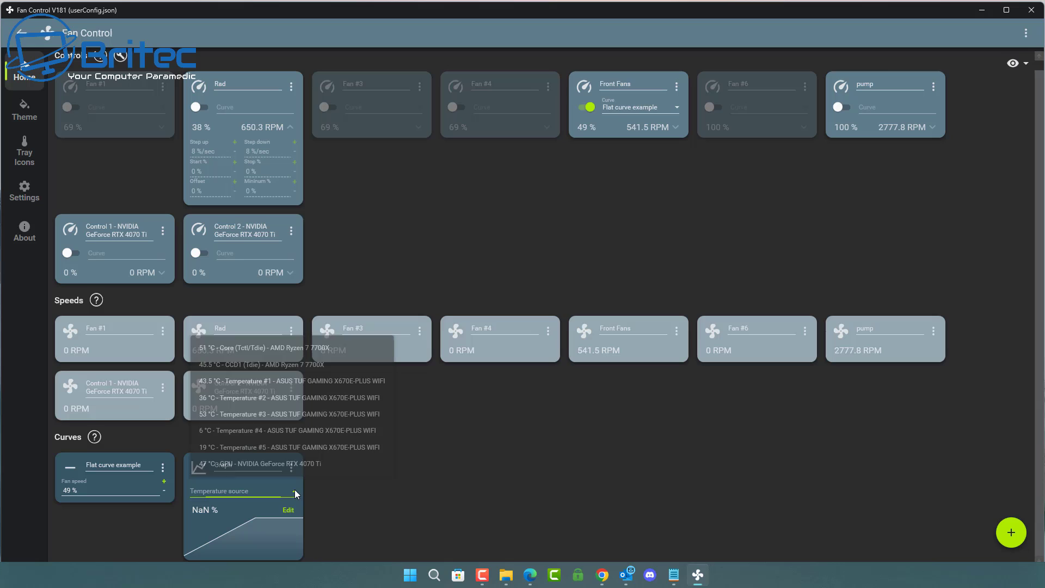
click(261, 465)
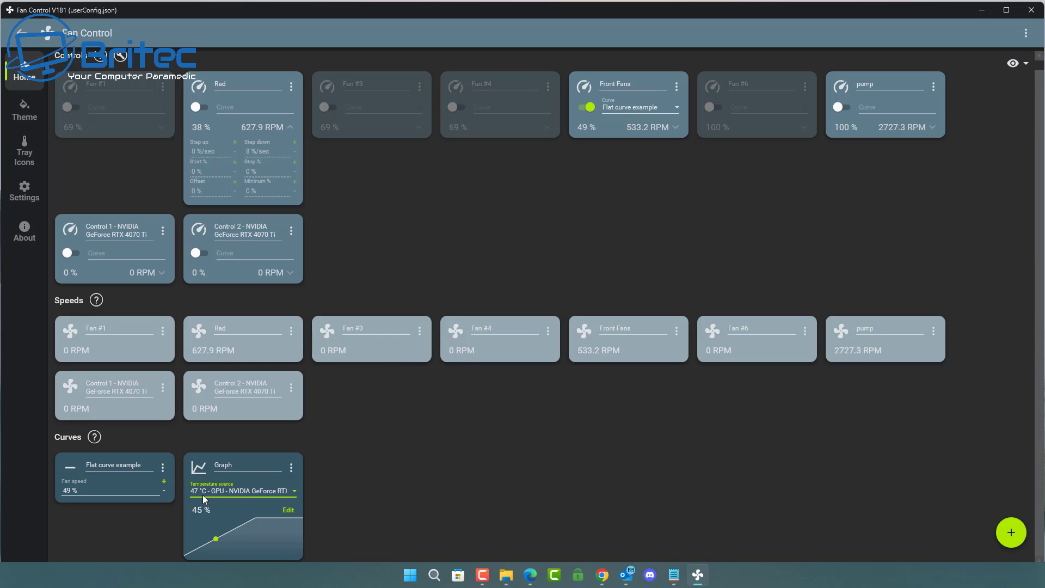
double_click(229, 465)
text(GPU)
key(Return)
Step: Open the GPU graph curve for editing and set its maximum temperature to 90 °C
click(288, 511)
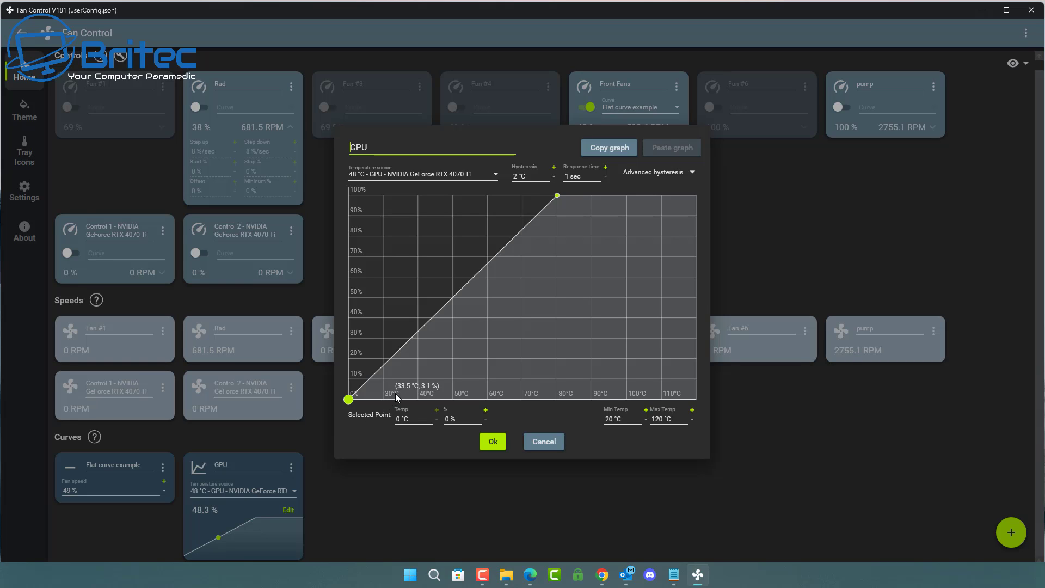
click(671, 418)
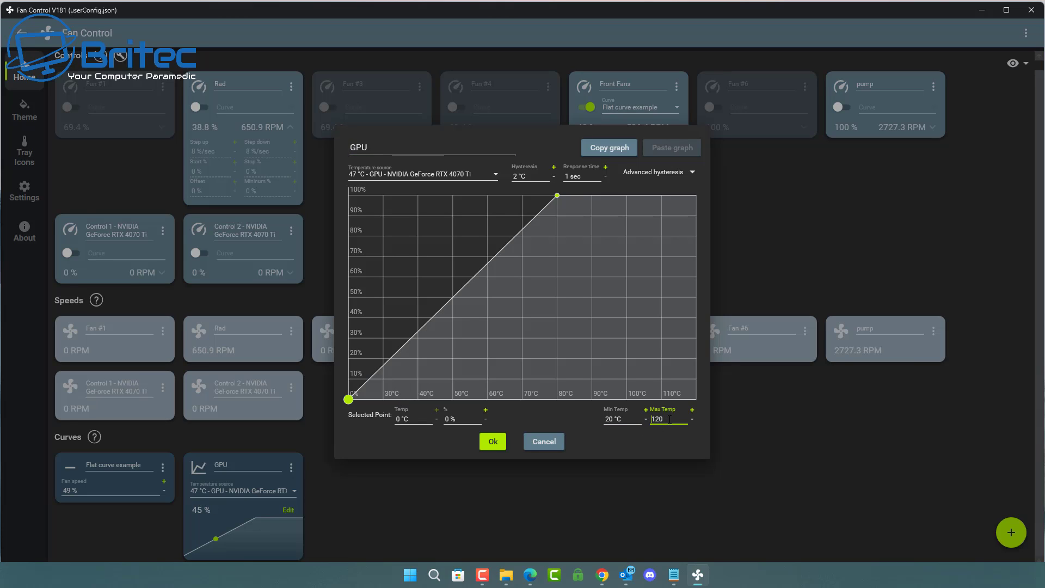
double_click(669, 419)
text(90)
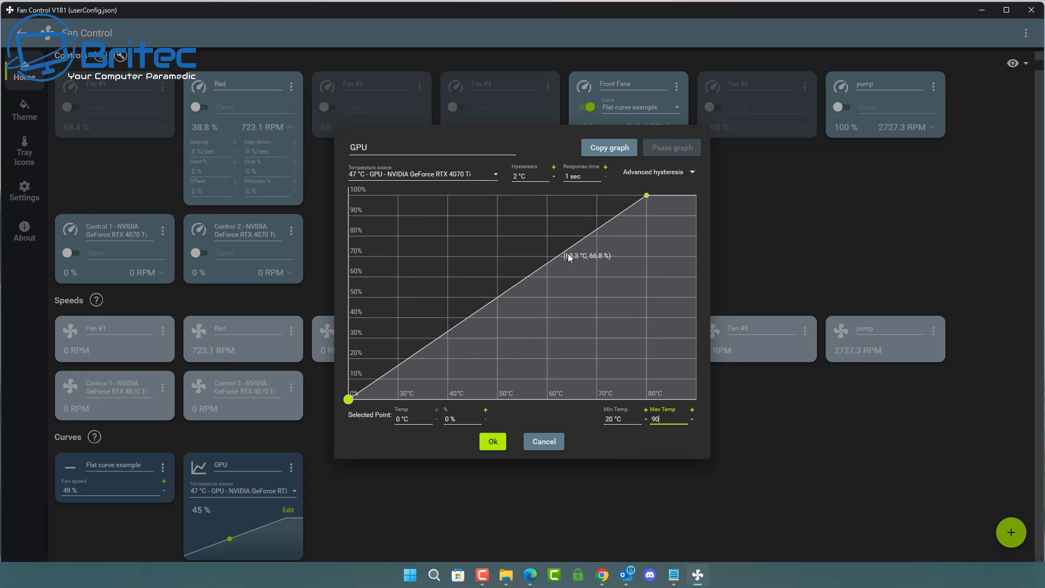
Step: Try reshaping the GPU graph with intermediate points at lower fan speeds, and delete those points
click(647, 195)
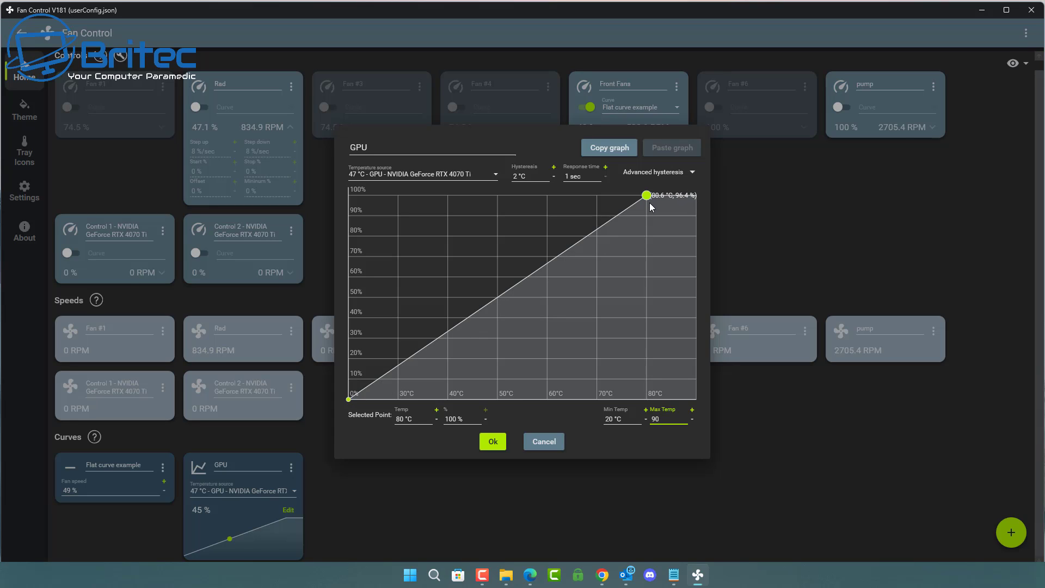
click(499, 299)
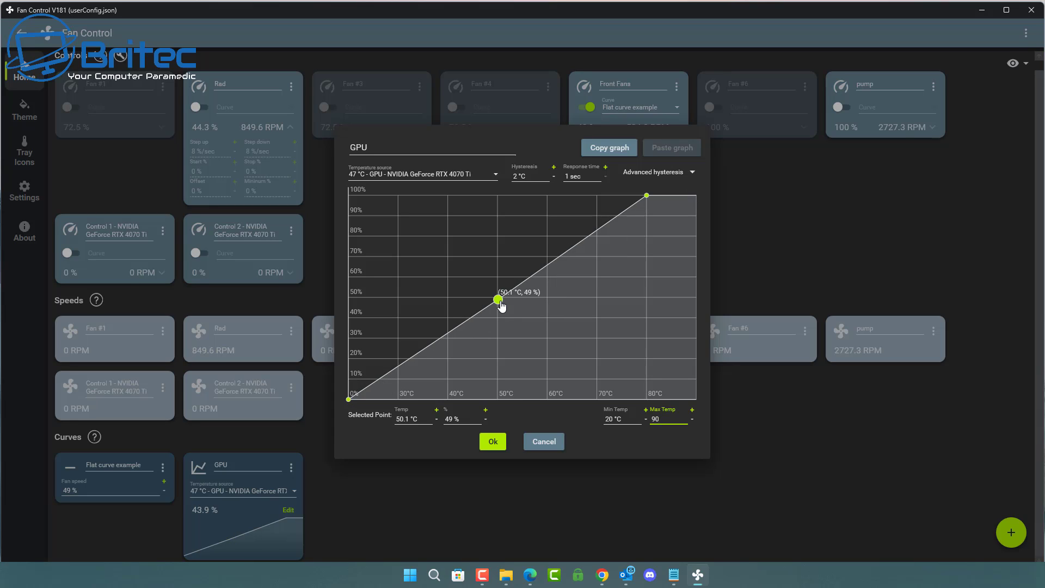
drag(499, 299, 521, 331)
drag(585, 258, 600, 276)
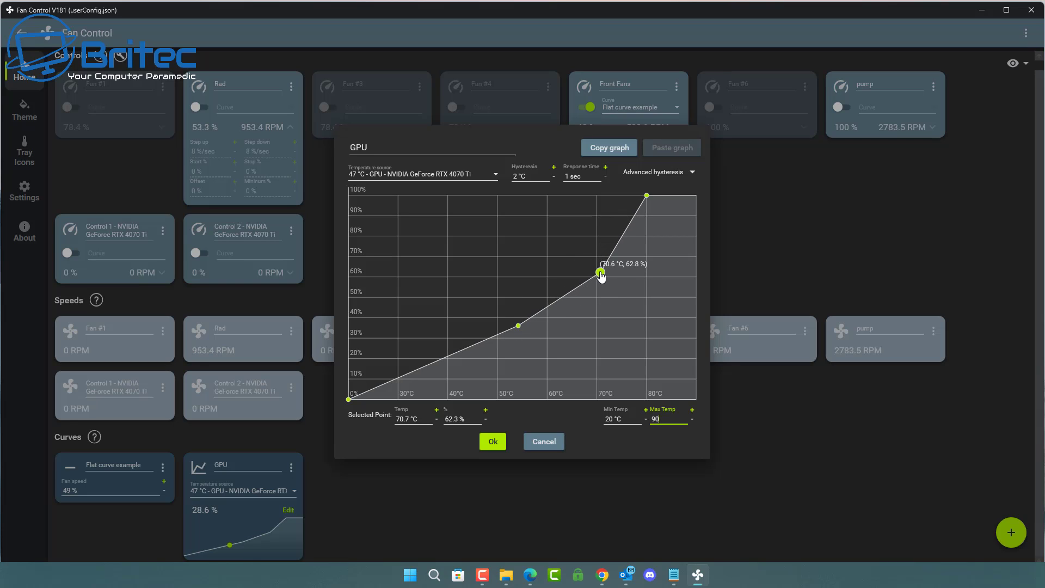
right_click(601, 276)
right_click(519, 326)
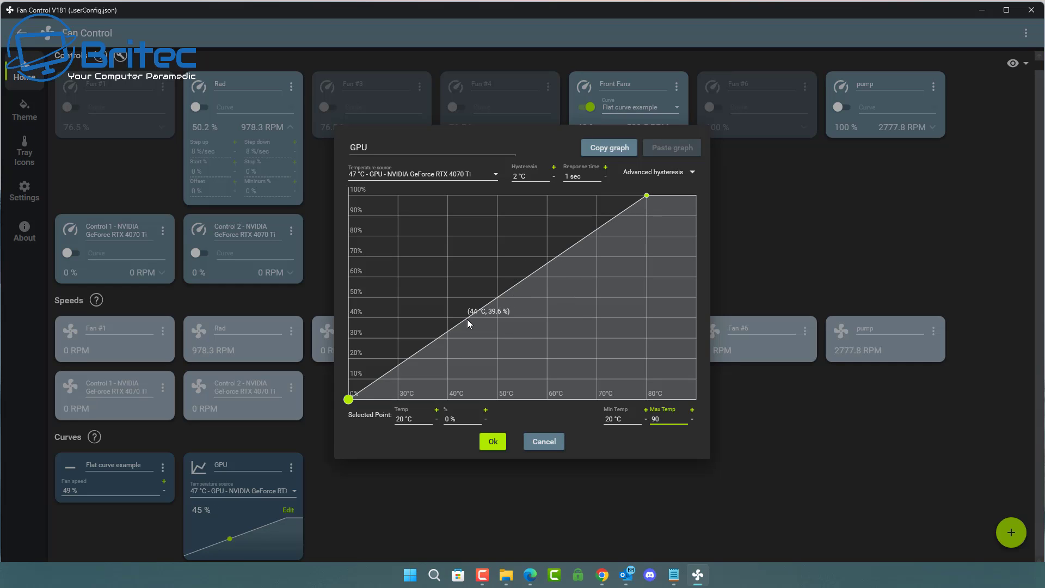
click(450, 330)
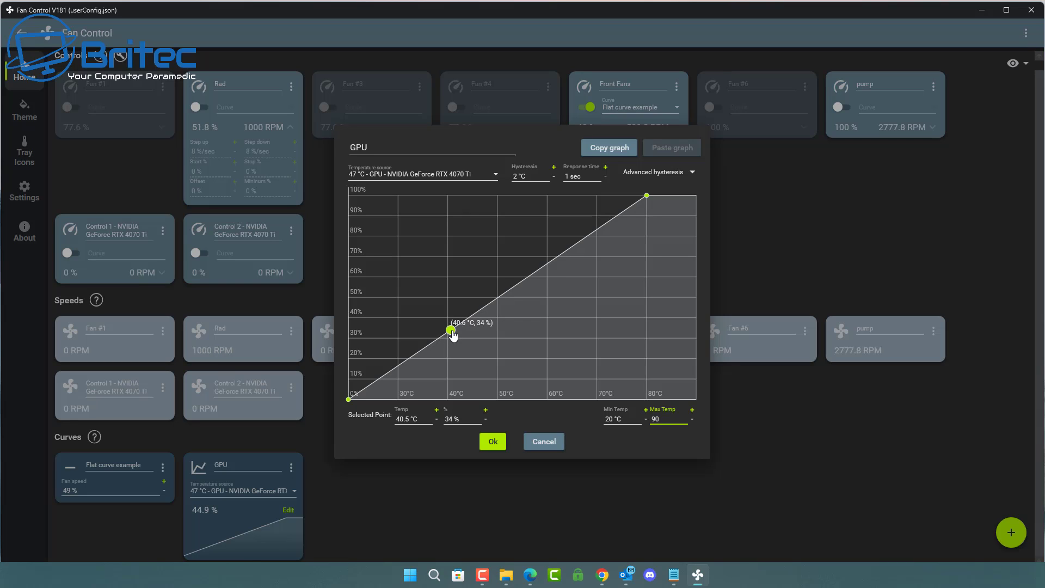
drag(451, 330, 466, 344)
right_click(466, 344)
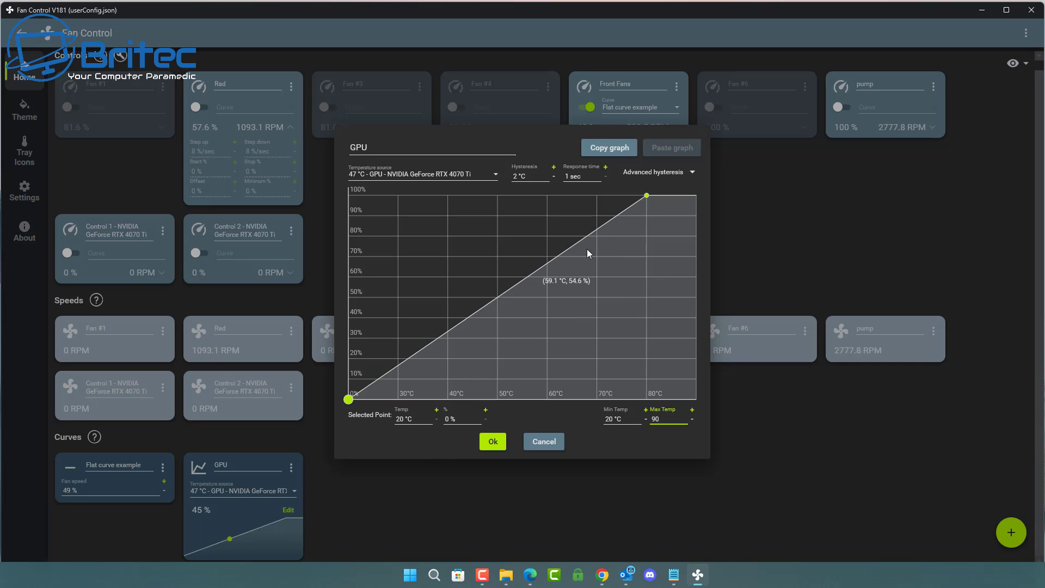
Step: Review the advanced hysteresis options of the GPU graph
click(691, 173)
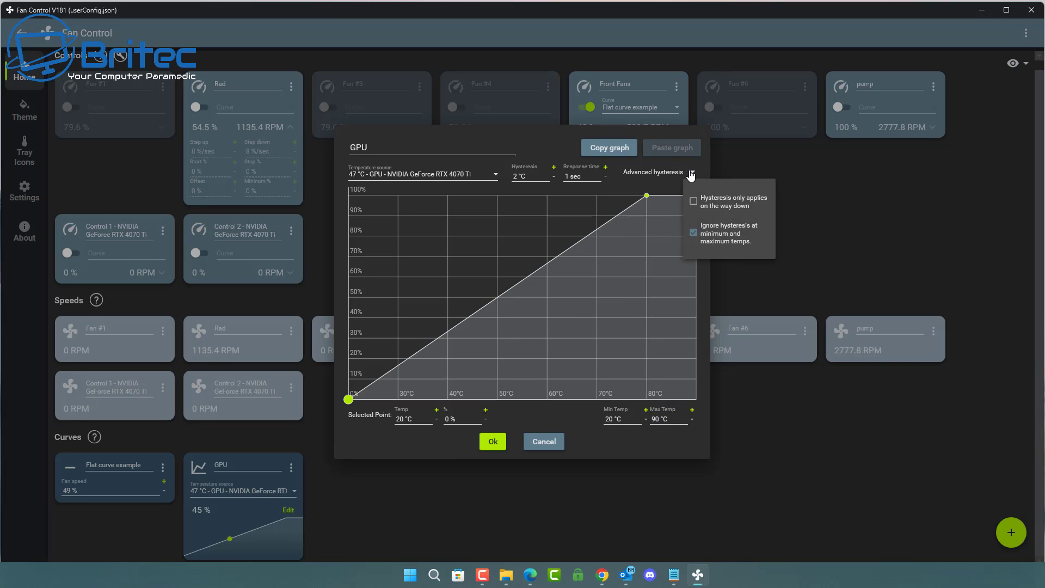
click(520, 239)
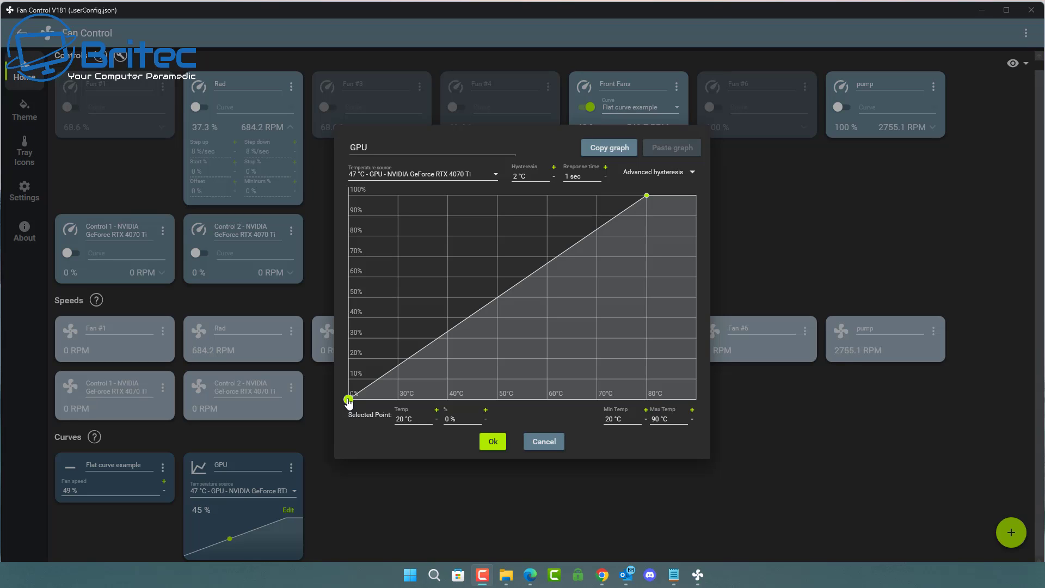
Step: Move the GPU graph's 0 % point to about 30 °C and its 100 % point to about 71 °C
click(667, 418)
drag(349, 401, 400, 404)
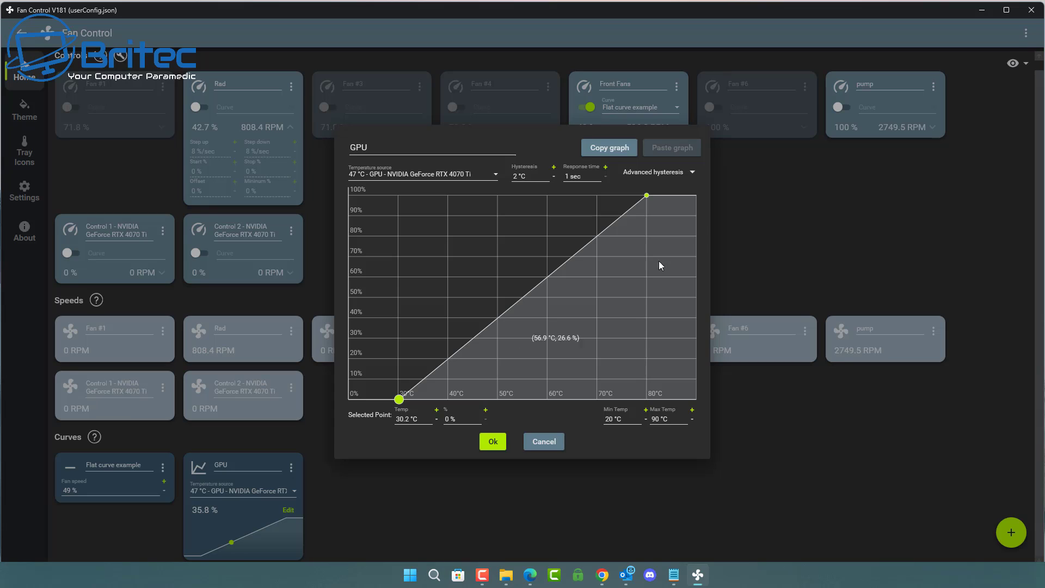
click(647, 196)
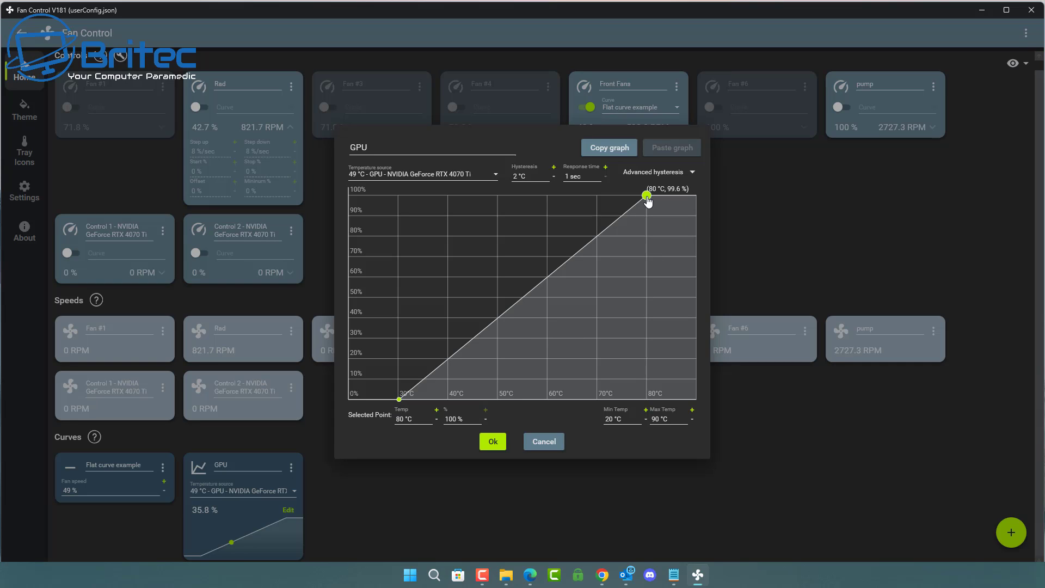
drag(647, 198, 601, 197)
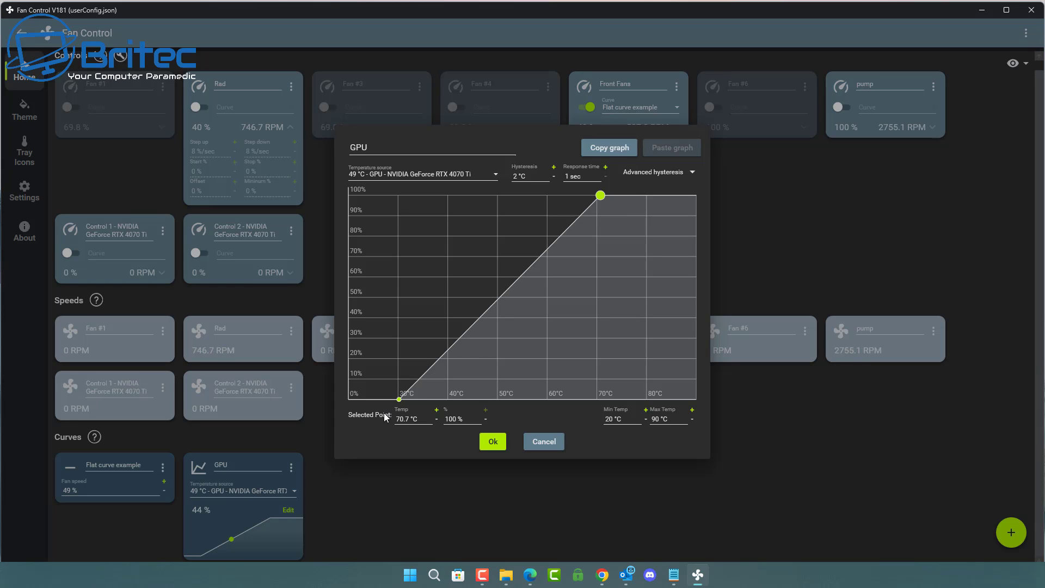
Step: Set the temperature of the GPU graph's 100 % point to 75 °C
click(399, 399)
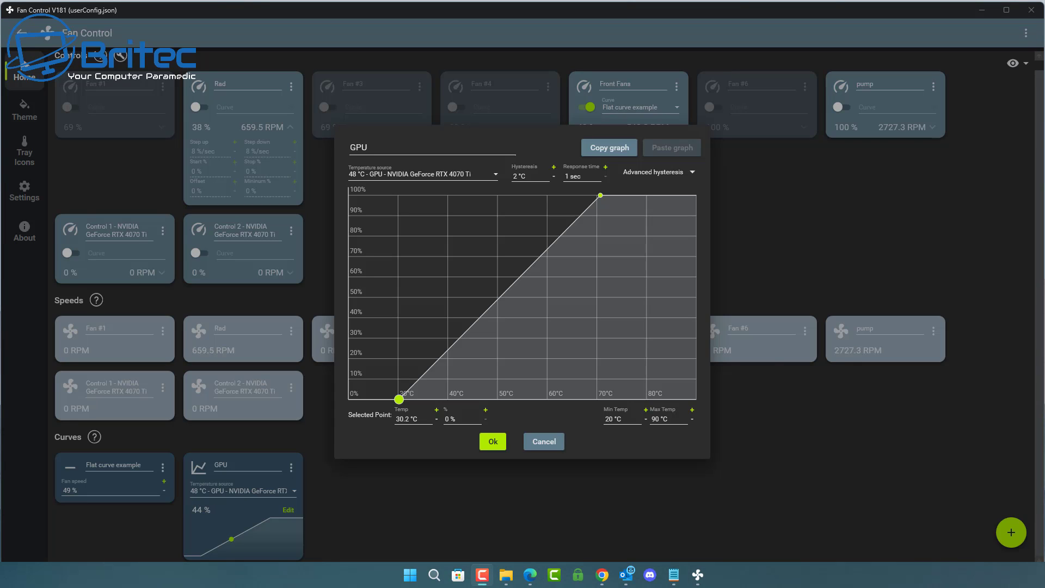
click(600, 195)
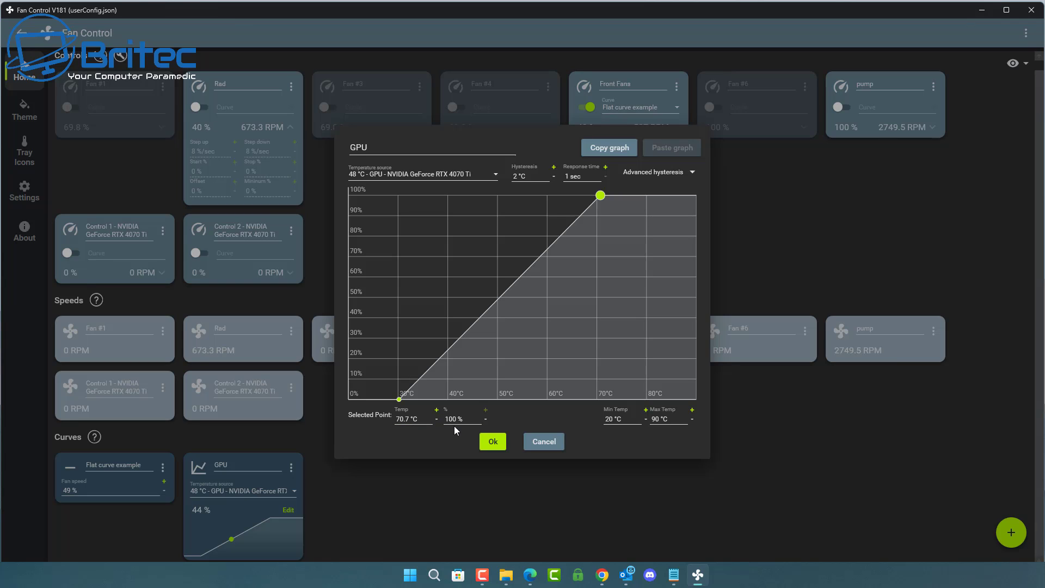
click(411, 422)
click(401, 419)
key(ctrl+a)
text(7)
key(Return)
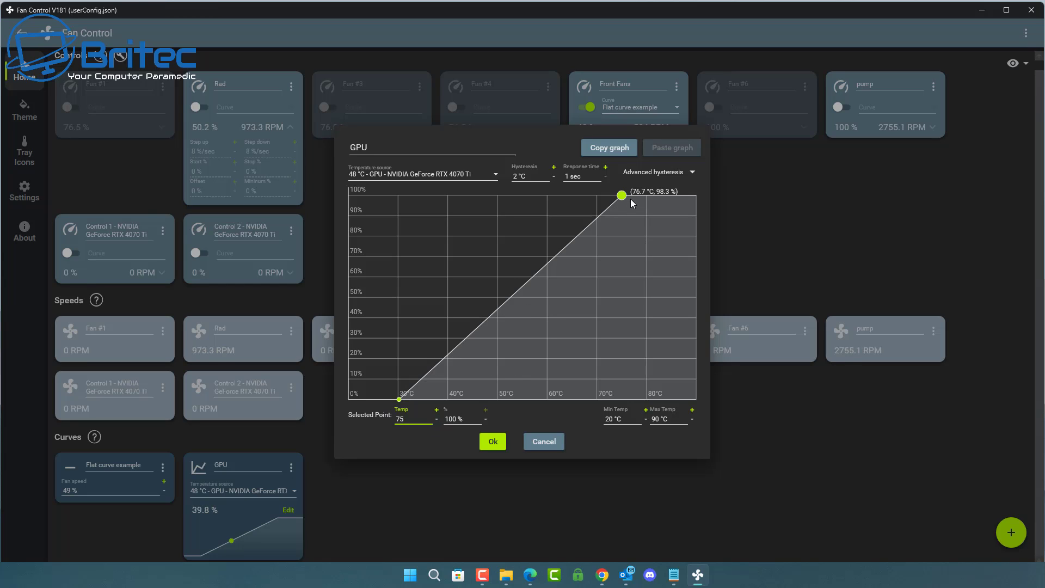
Step: Add and remove a trial point midway along the GPU curve, and save the graph
click(399, 400)
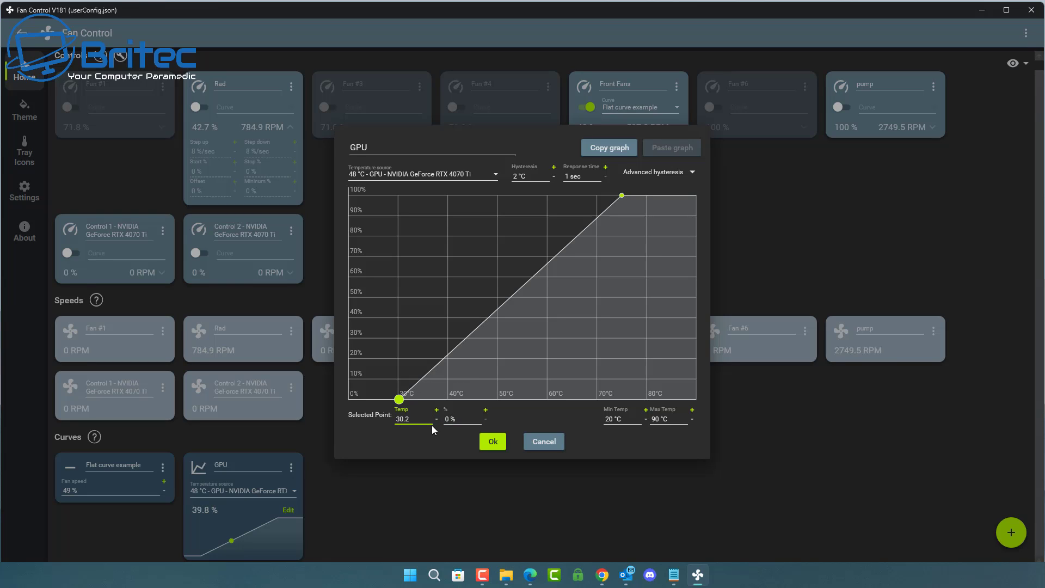
click(621, 196)
double_click(523, 286)
right_click(523, 286)
click(491, 443)
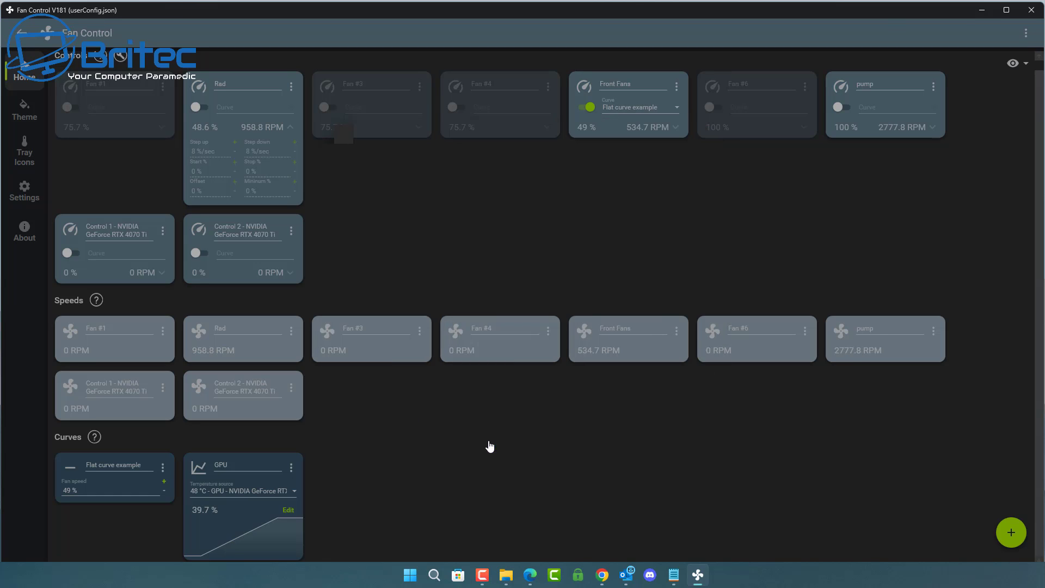
click(482, 574)
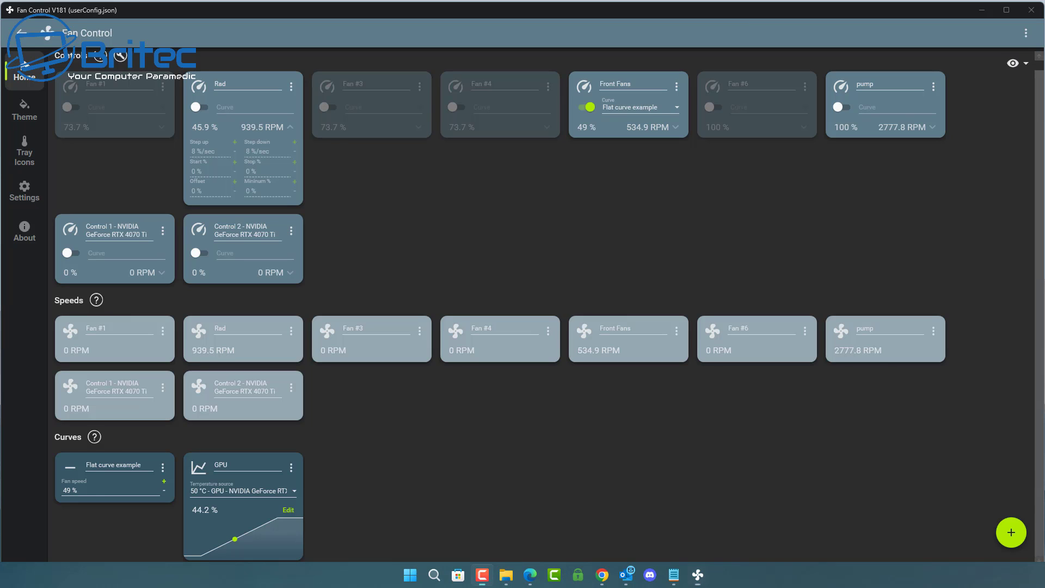
Step: Add a second Graph curve, name it CPU, and use Core (Tctl/Tdie) - AMD Ryzen 7 7700X as its temperature source
click(1011, 531)
click(1013, 471)
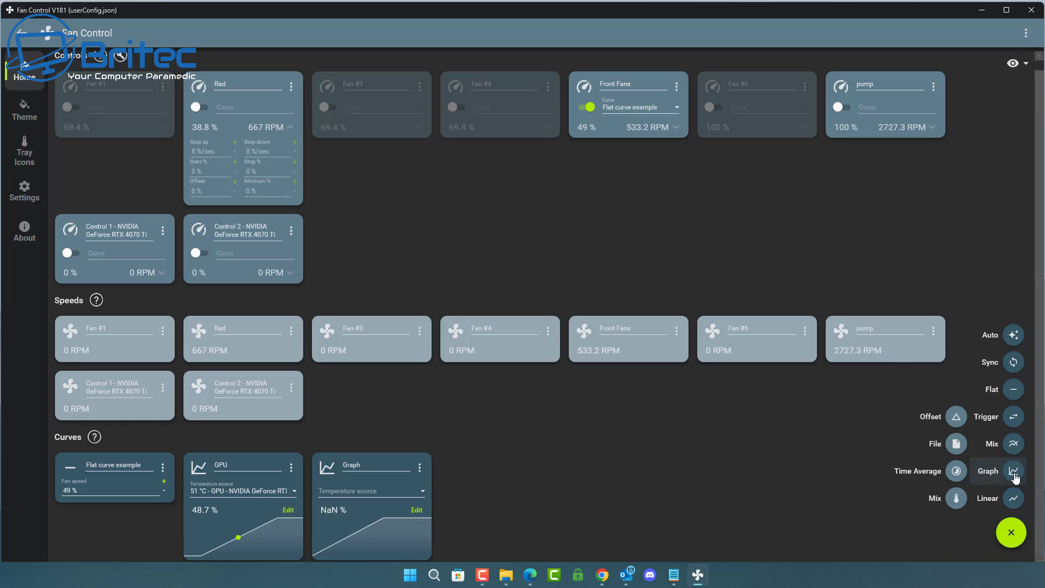
click(369, 467)
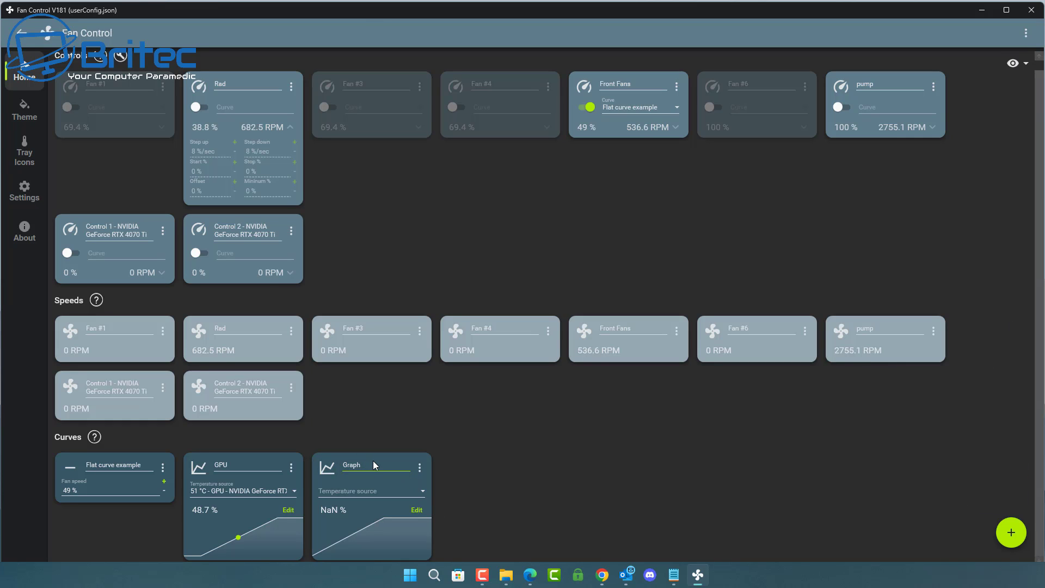
double_click(364, 467)
text(CPU)
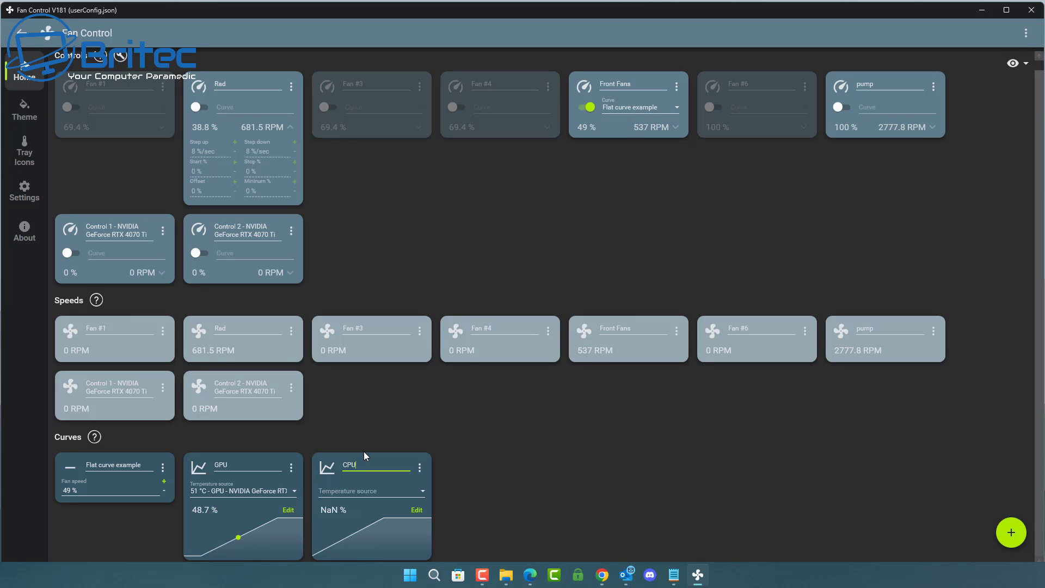
click(418, 489)
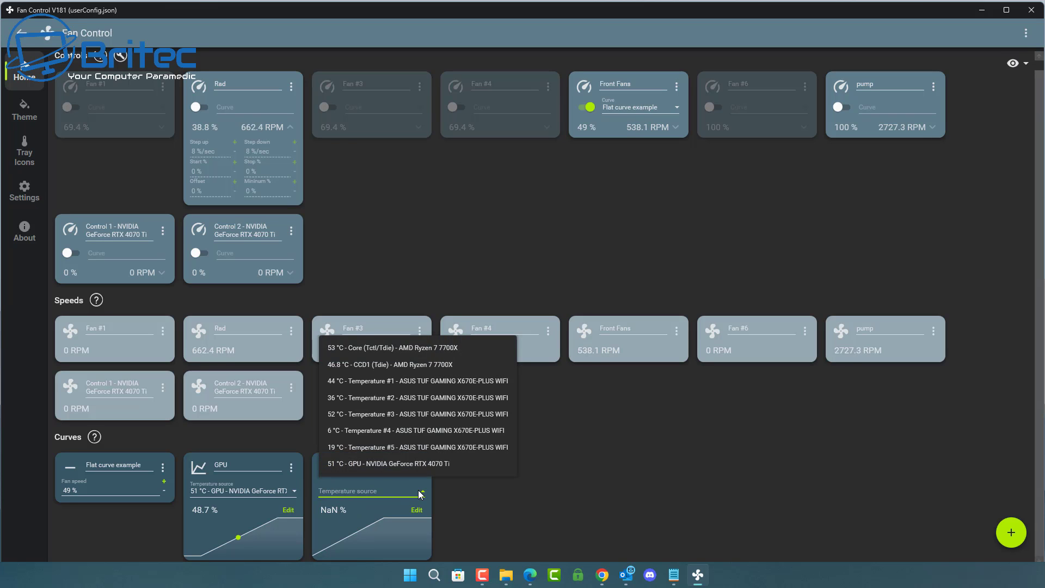
click(404, 348)
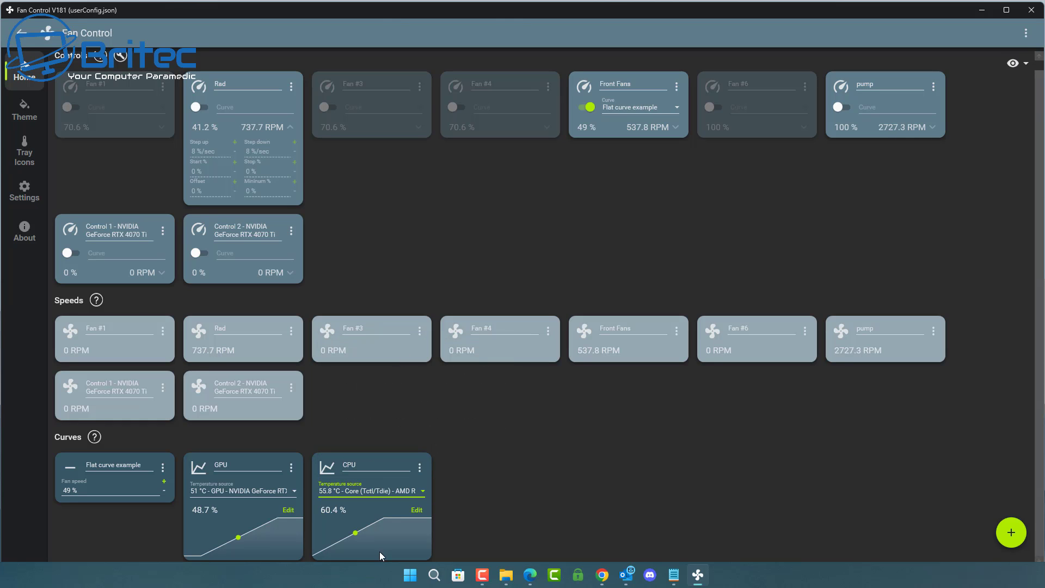
Step: Open the CPU graph curve for editing and set its maximum temperature to 90 °C
click(416, 509)
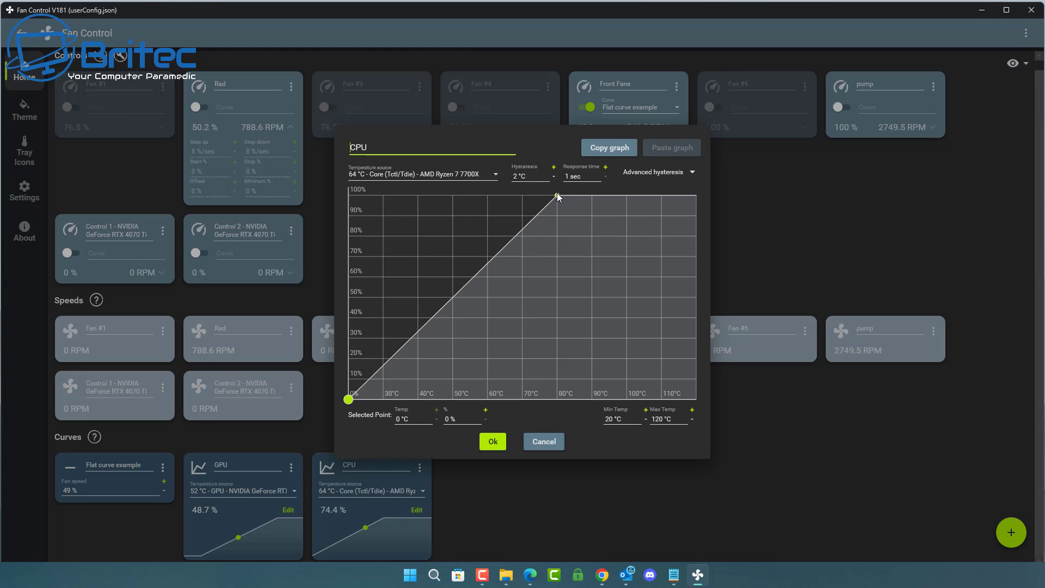
click(557, 196)
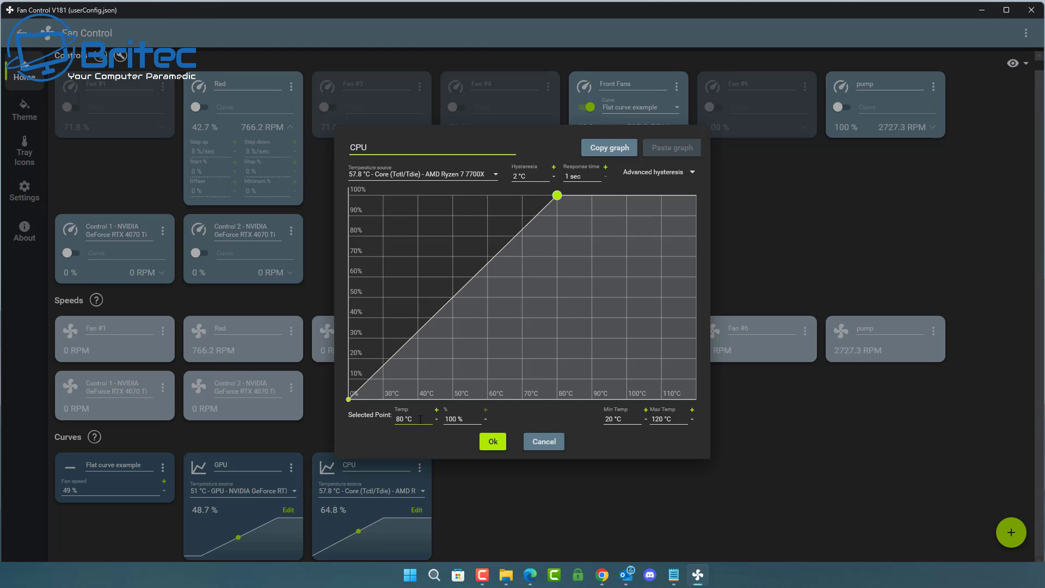
click(665, 418)
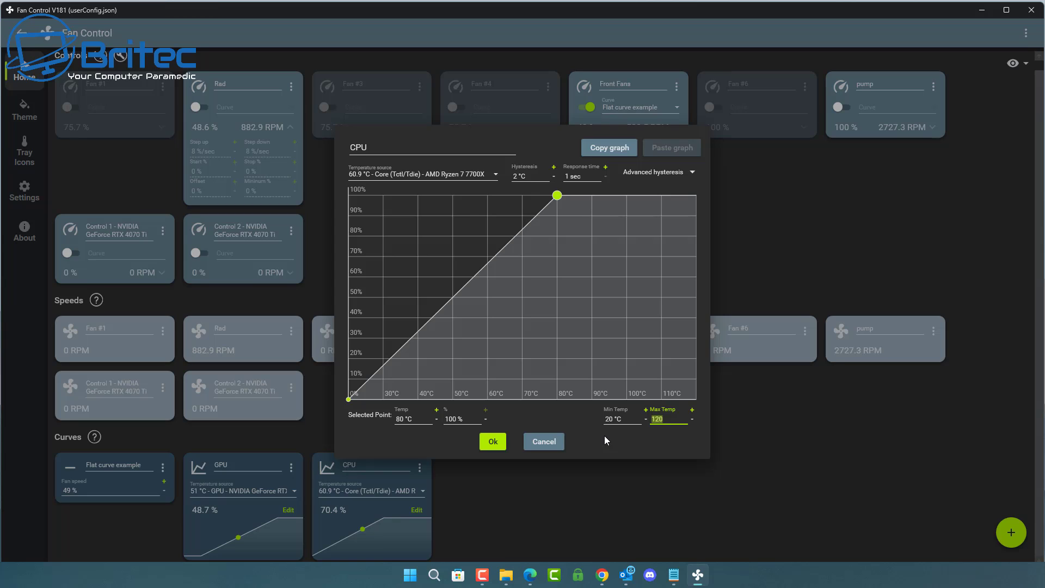
text(90)
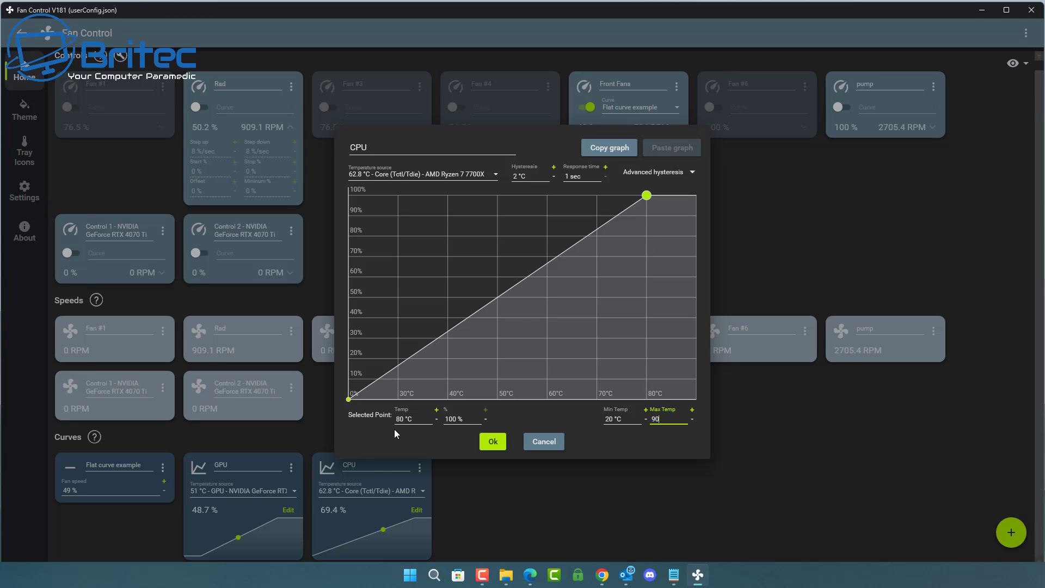
Step: Add two intermediate points to the CPU graph at about 42 °C / 32 % and 65 °C / 57 %, and save it
click(448, 327)
click(544, 265)
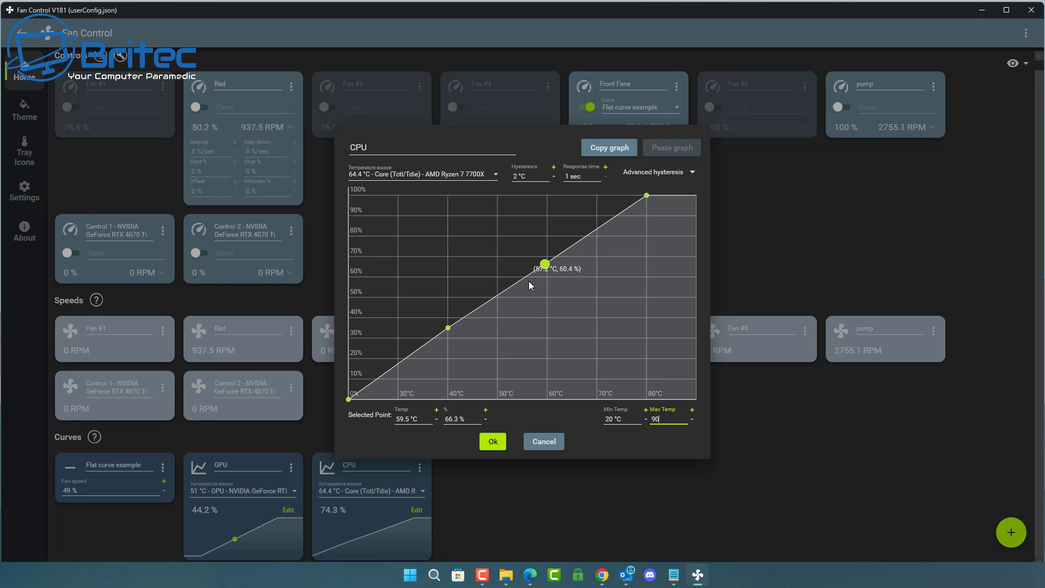
drag(547, 268, 572, 285)
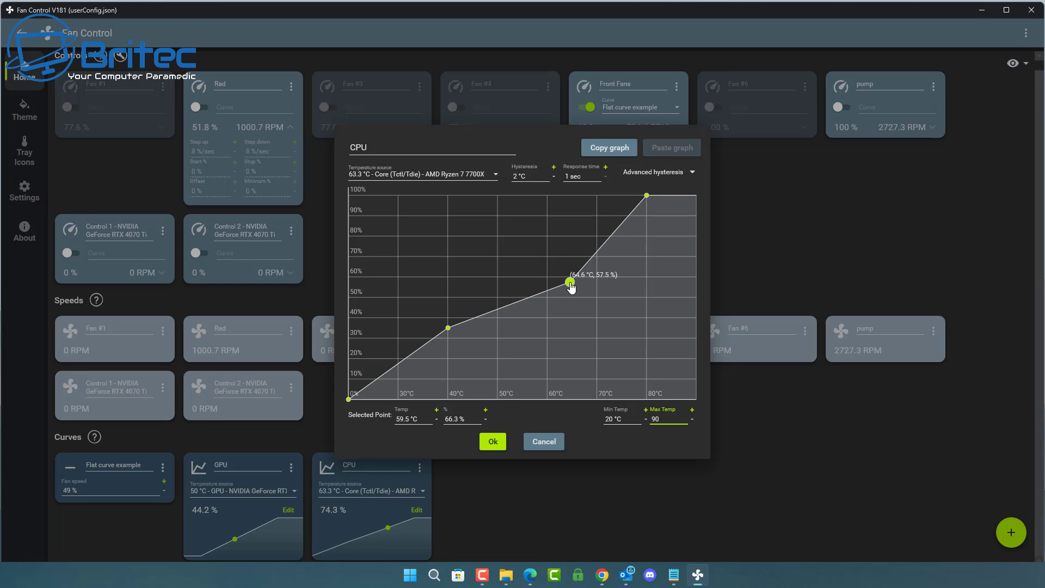
drag(453, 332, 458, 339)
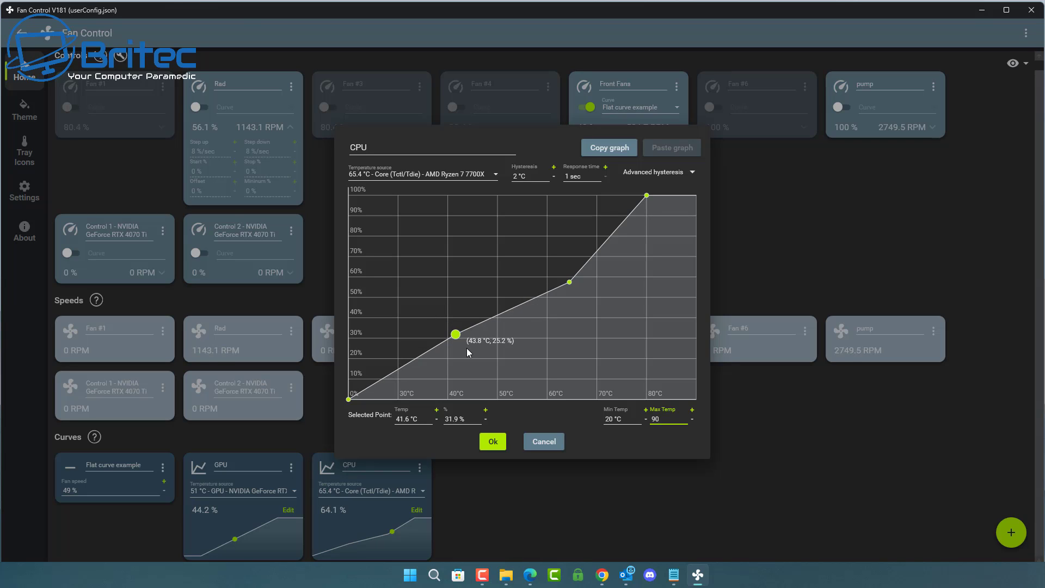
click(491, 443)
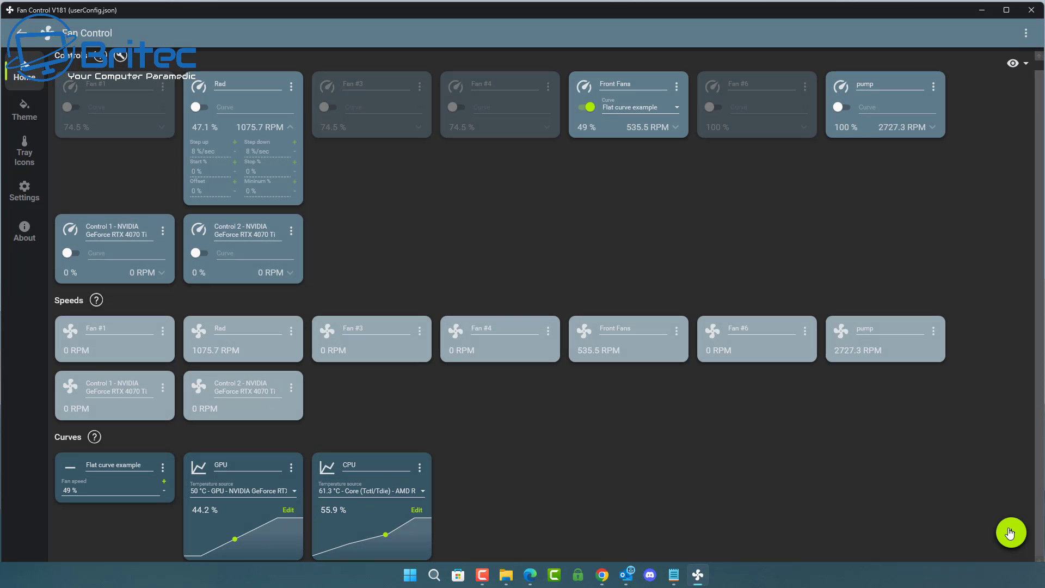
Step: Add a Mix curve that combines the GPU and CPU curves, keeping Max as its function
mouse_move(1011, 532)
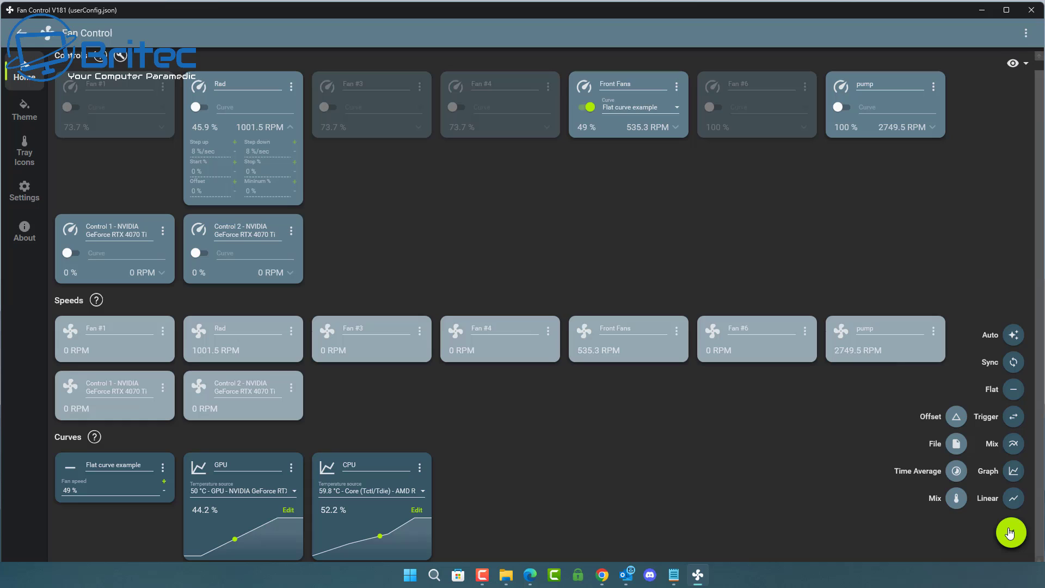
click(1016, 447)
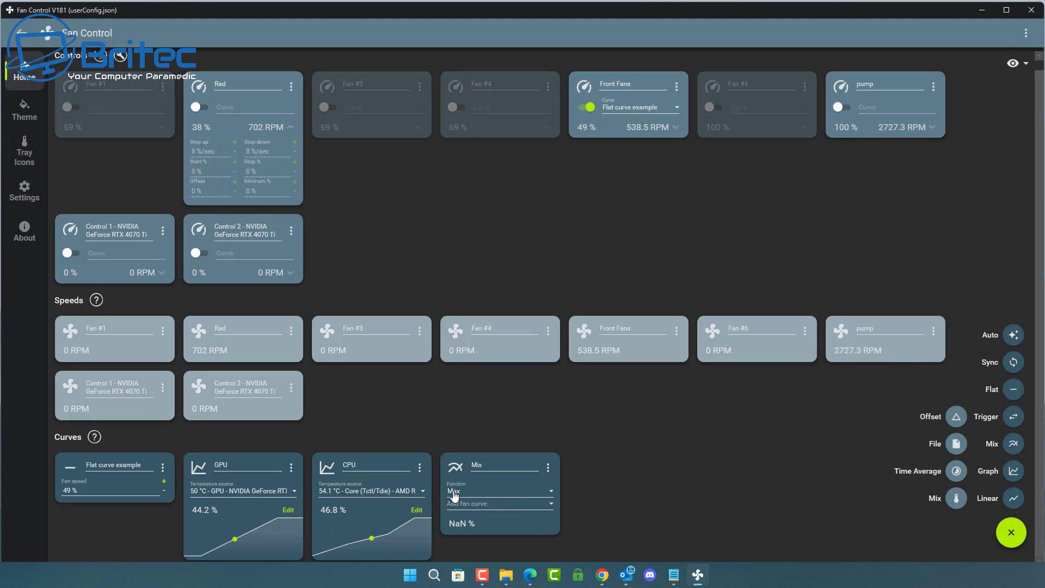
click(549, 506)
click(550, 506)
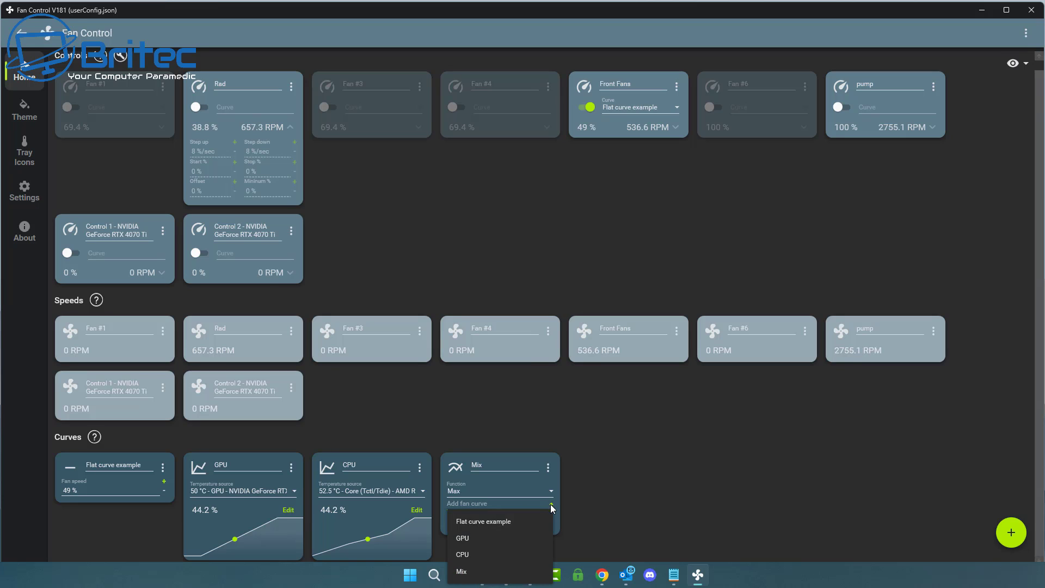
click(498, 534)
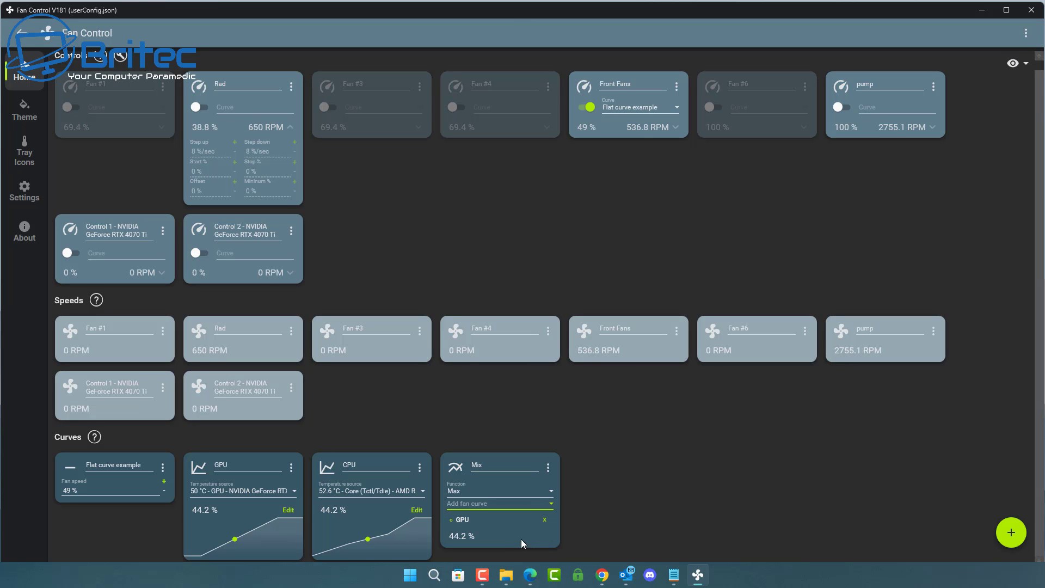
click(553, 504)
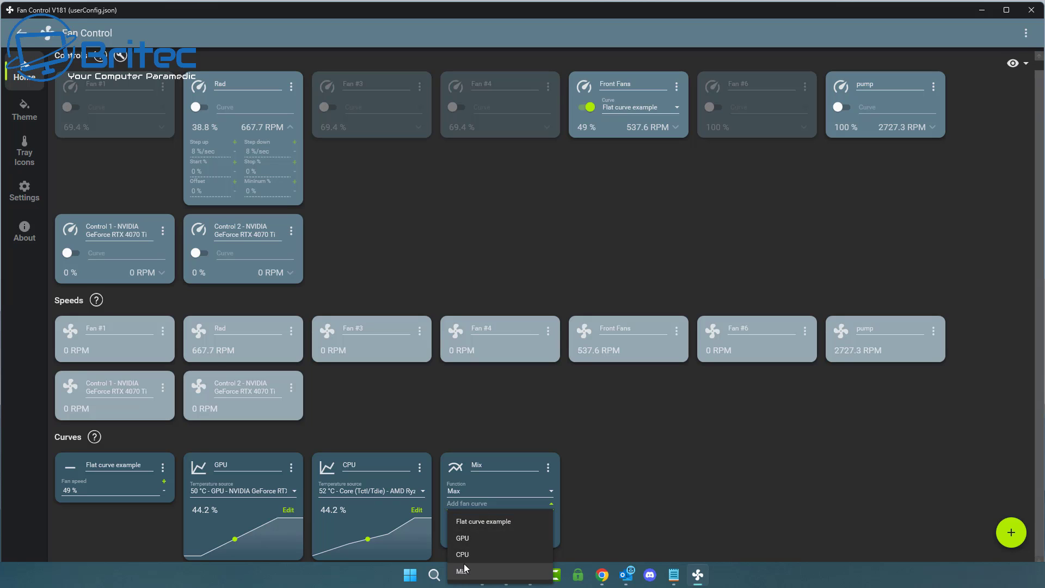
click(473, 541)
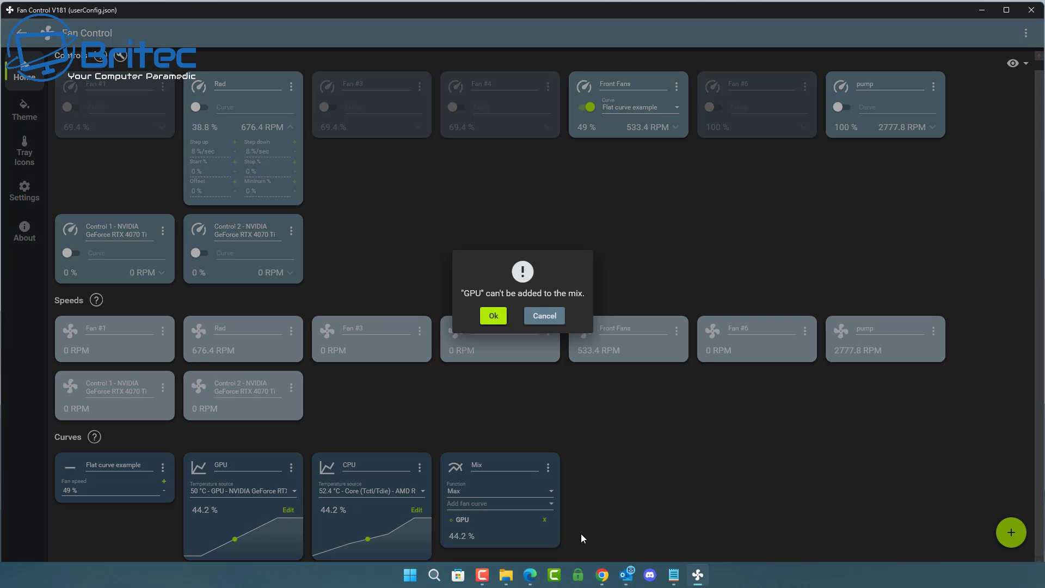
click(554, 320)
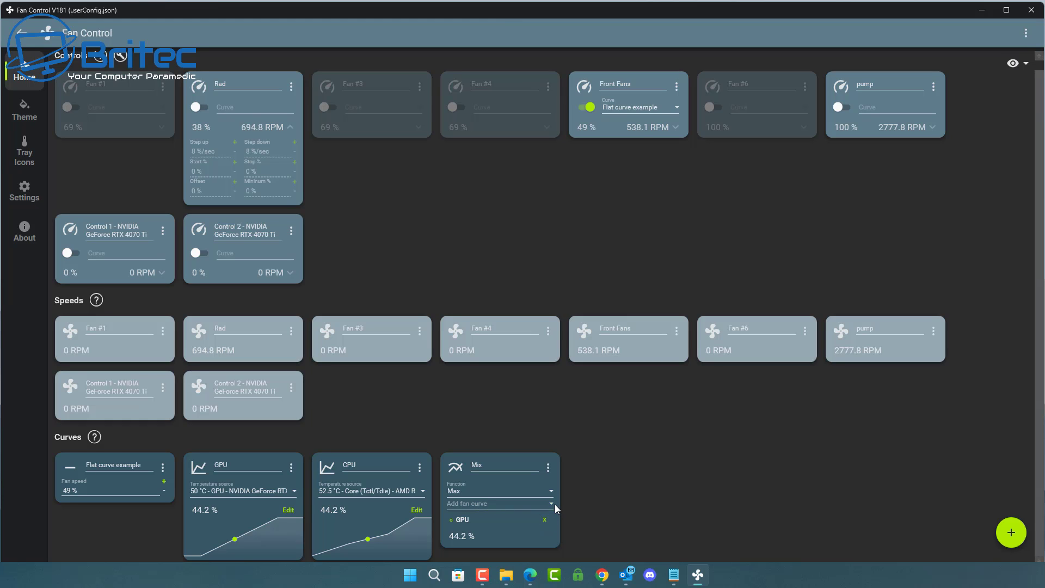
click(551, 509)
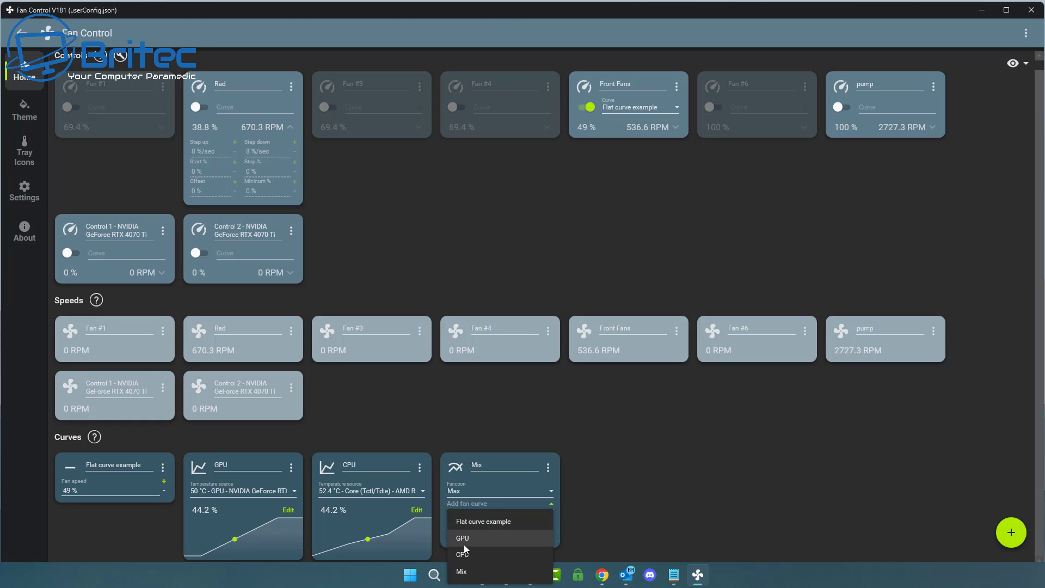
click(462, 554)
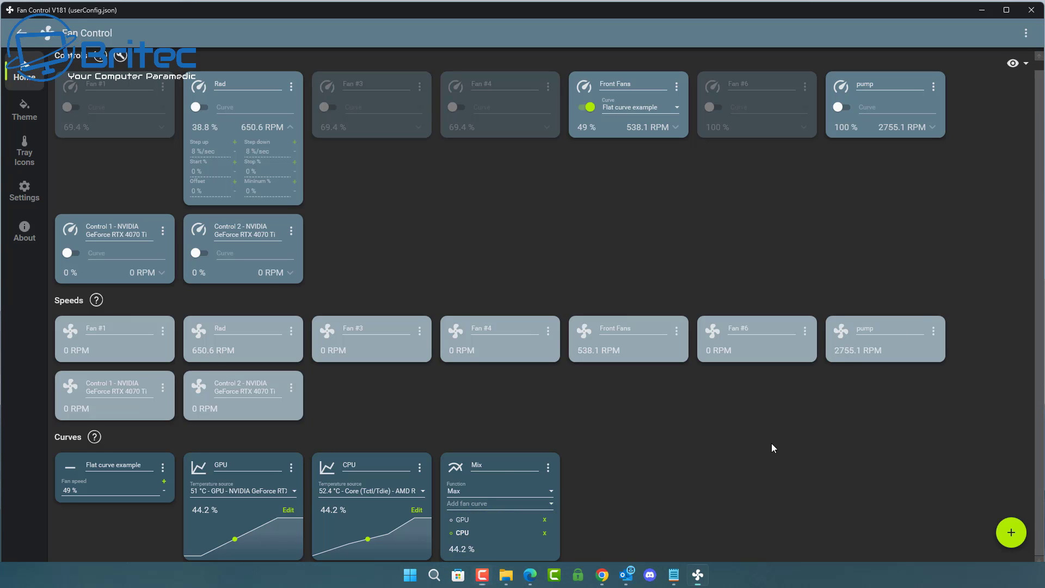
click(550, 490)
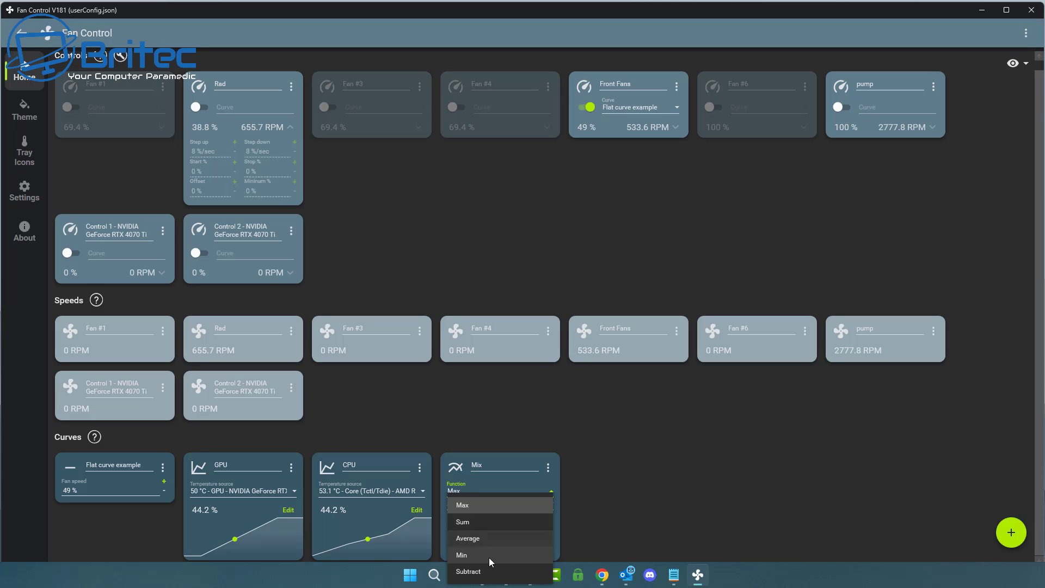
click(530, 433)
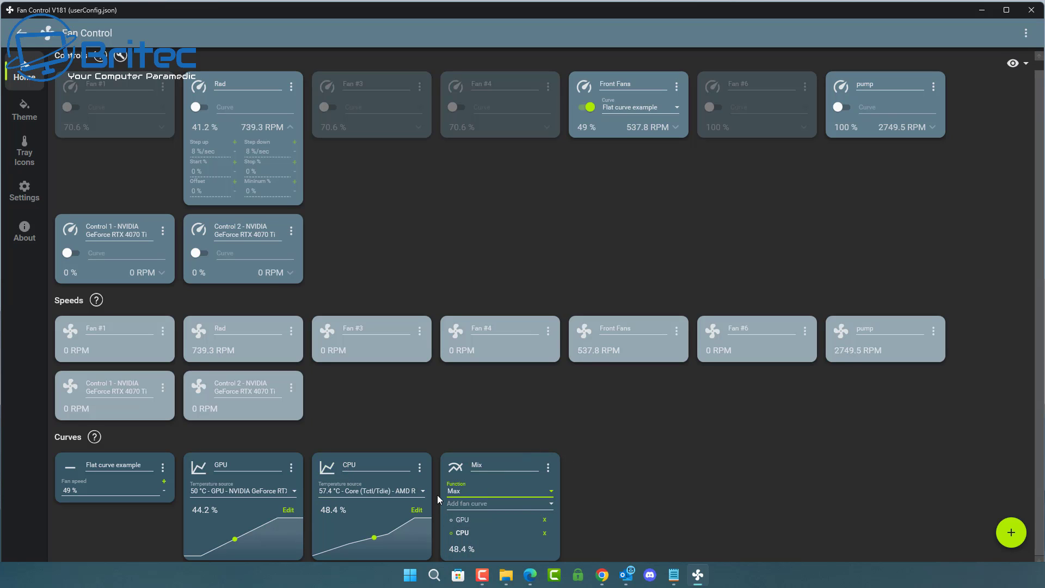
Step: Enable curve control for Rad, pump, and both NVIDIA GeForce RTX 4070 Ti fan controls
click(199, 109)
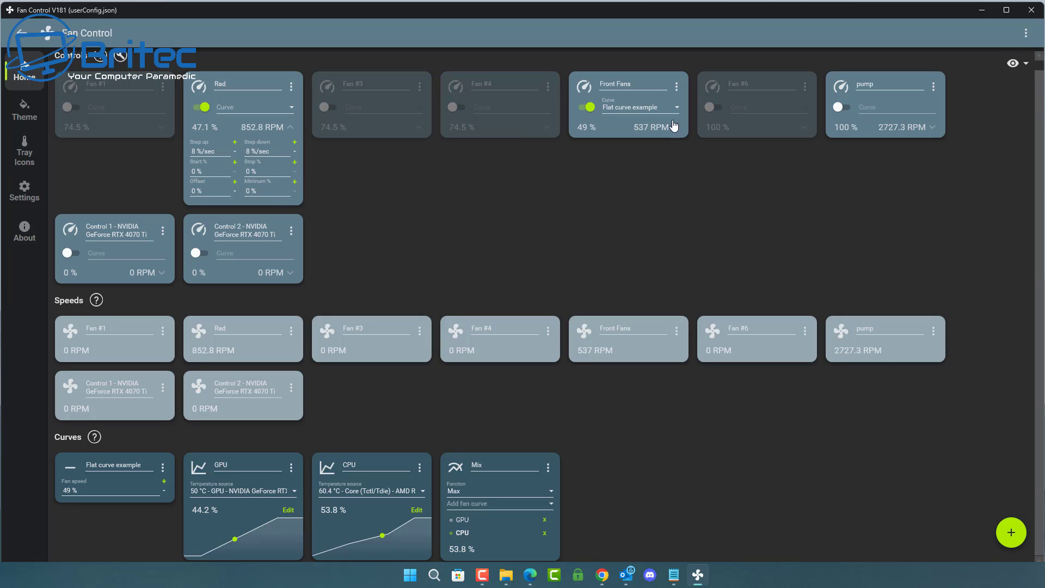
click(847, 107)
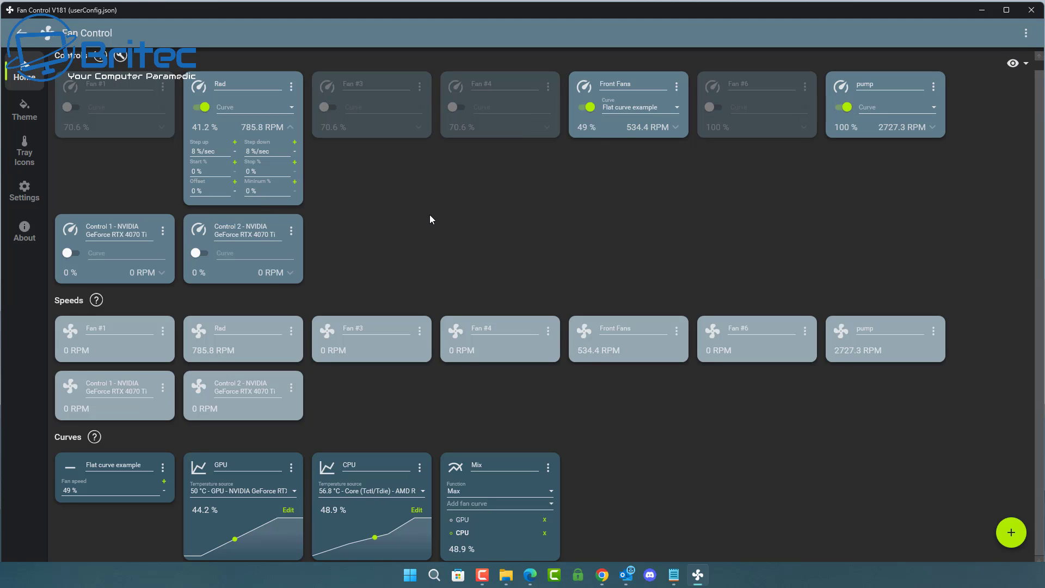
click(455, 107)
click(194, 253)
click(66, 252)
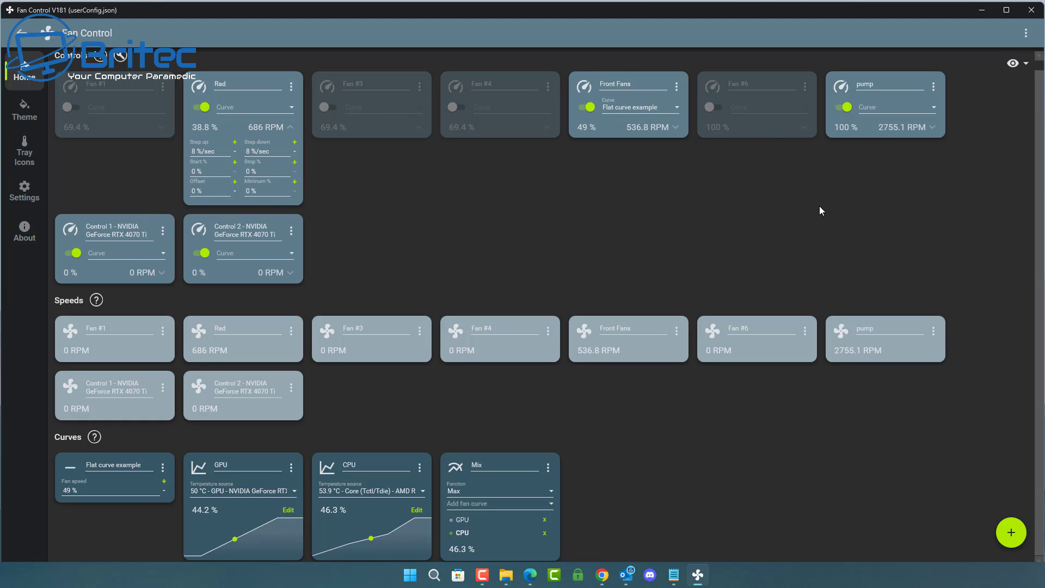
Step: Assign the Mix curve to the Front Fans, pump and Rad controls
click(680, 108)
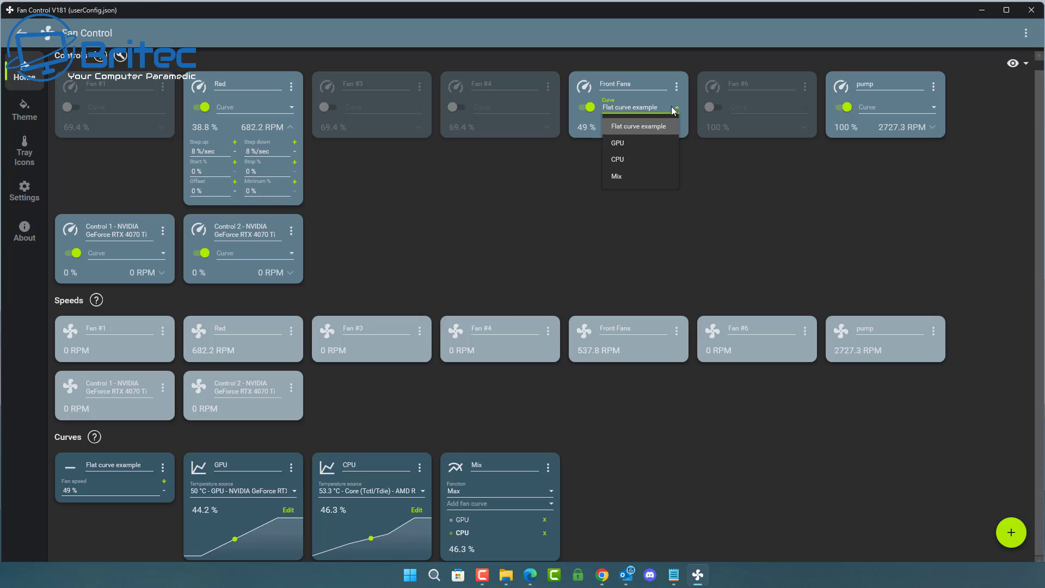
click(623, 178)
click(922, 106)
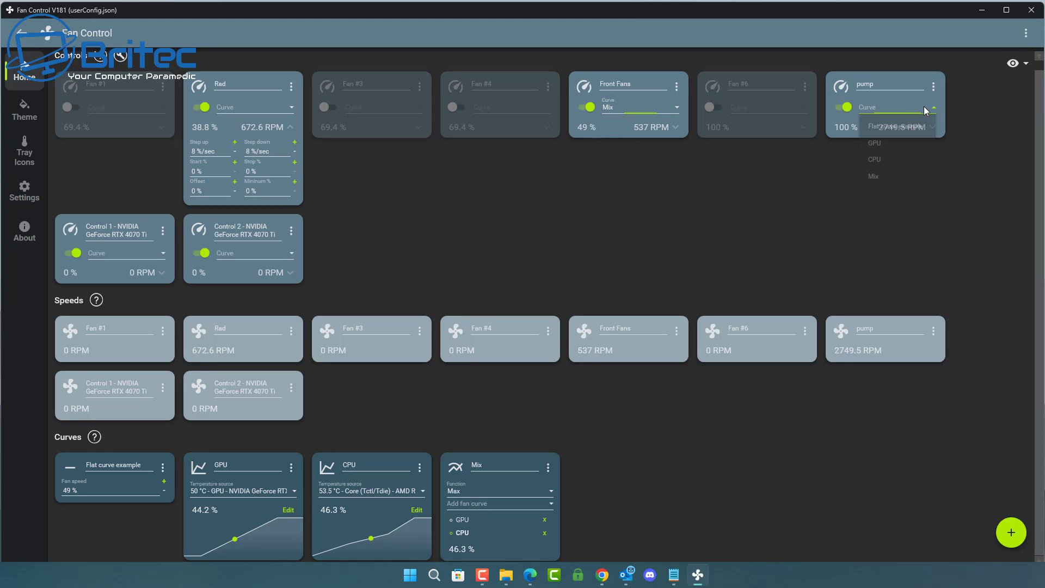
click(868, 177)
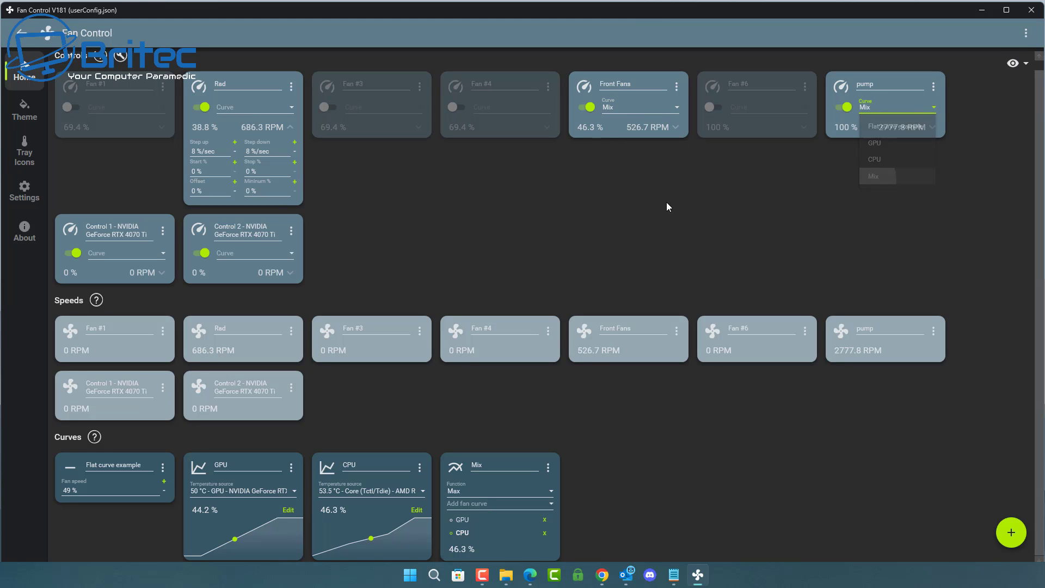
click(291, 107)
click(231, 176)
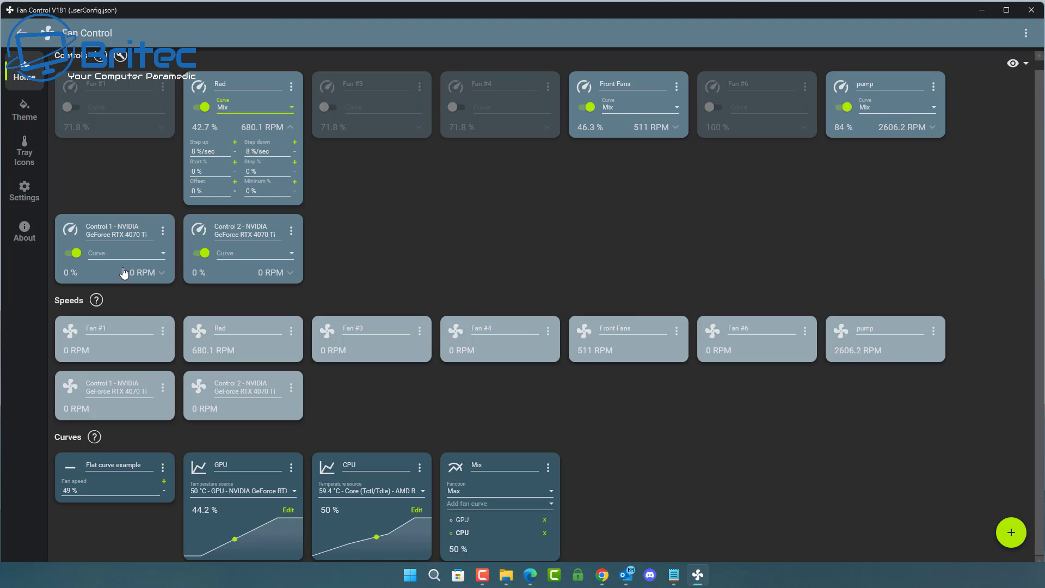
Step: Assign the Mix curve to Control 1 and Control 2 of the NVIDIA GeForce RTX 4070 Ti
click(156, 253)
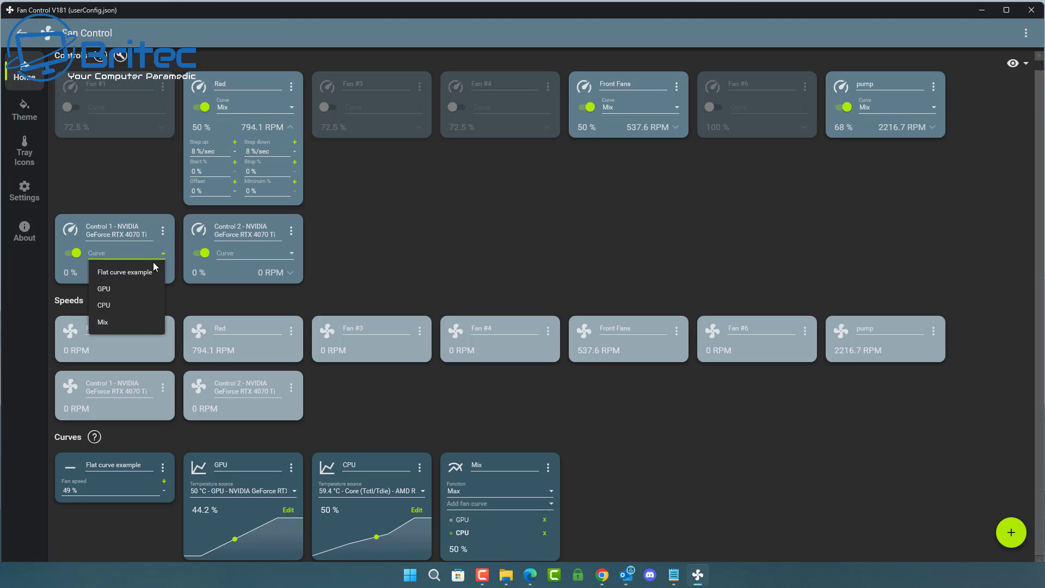
click(112, 322)
click(286, 255)
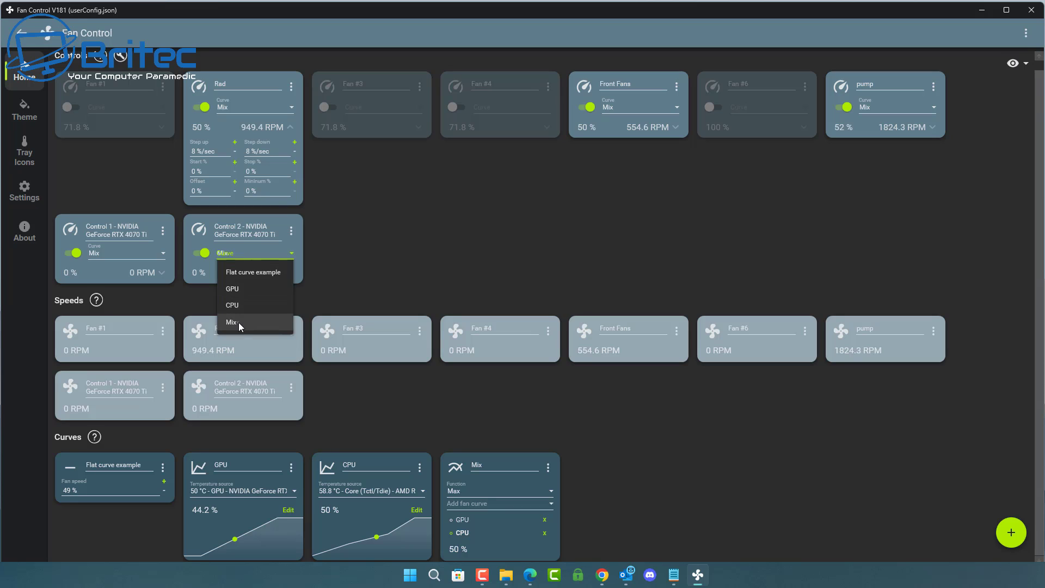
click(238, 322)
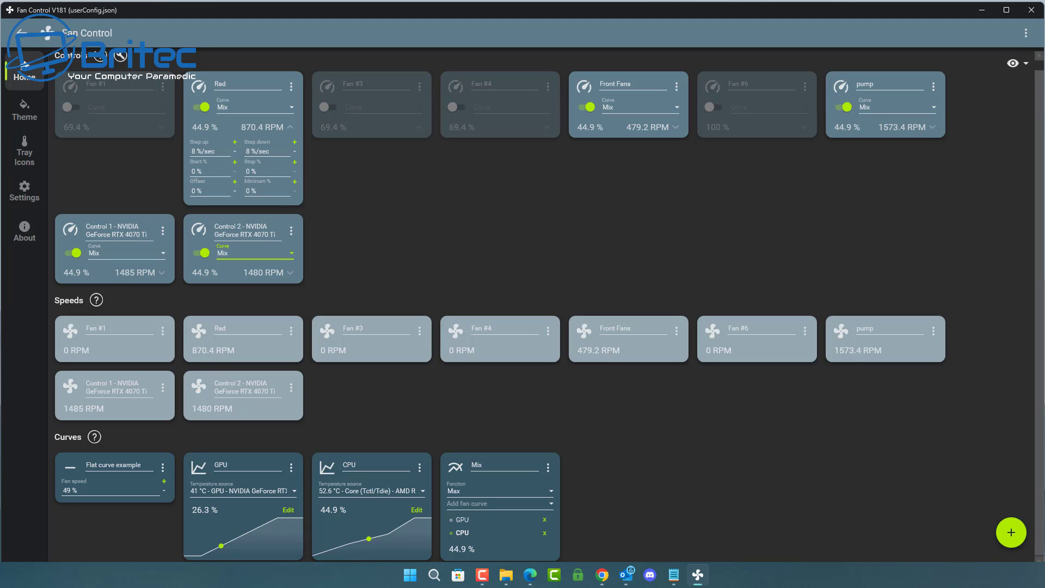
key(F10)
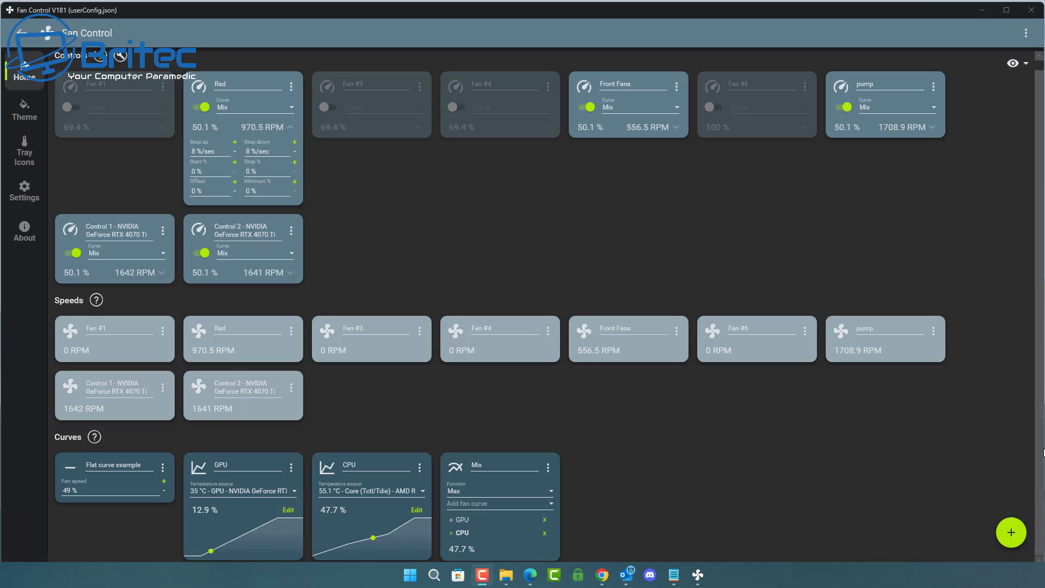
Step: Add a Trigger curve and a Sync curve to the Curves section
click(1014, 531)
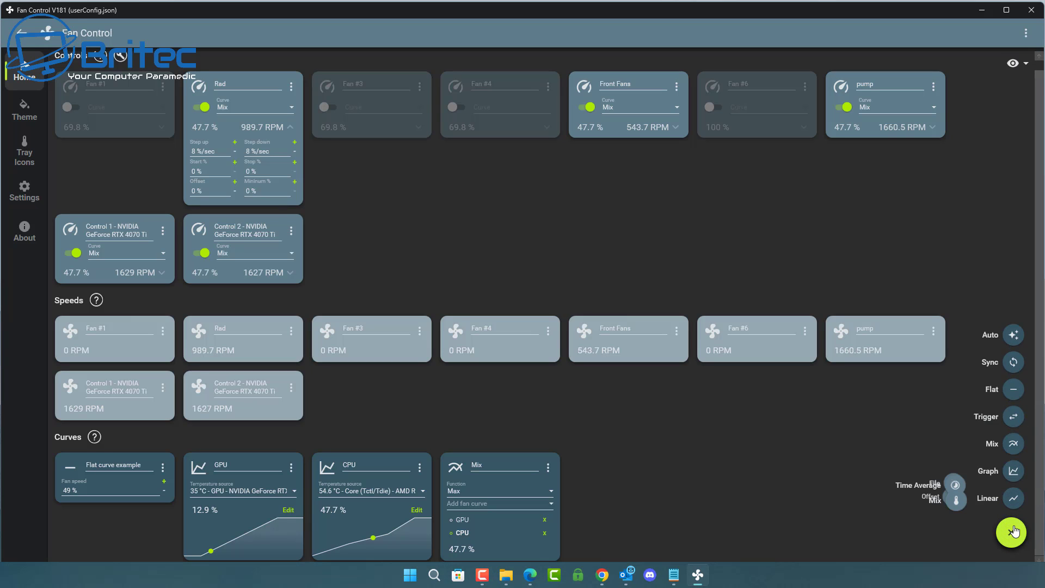
click(1013, 417)
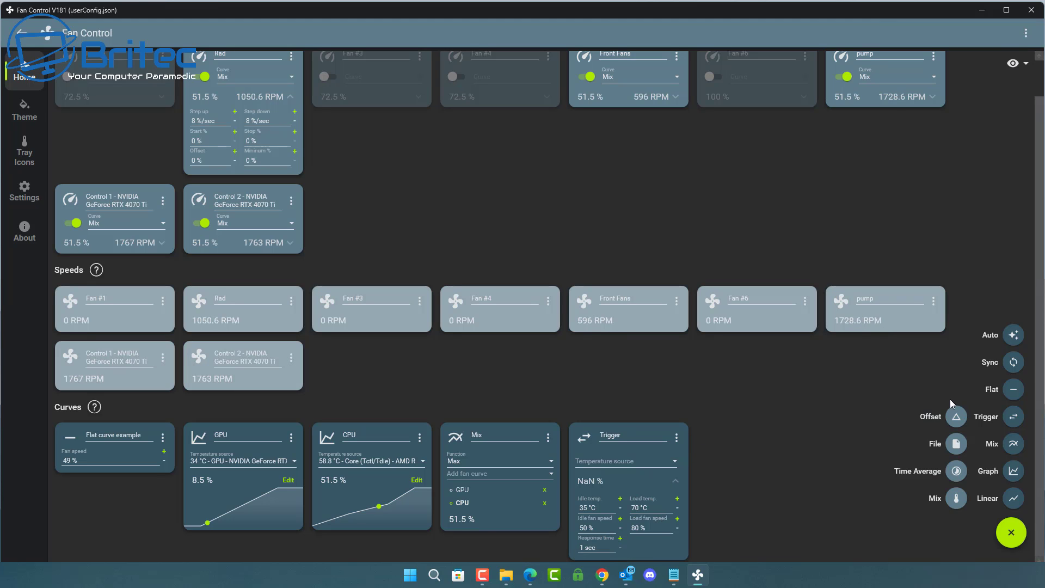
click(1013, 363)
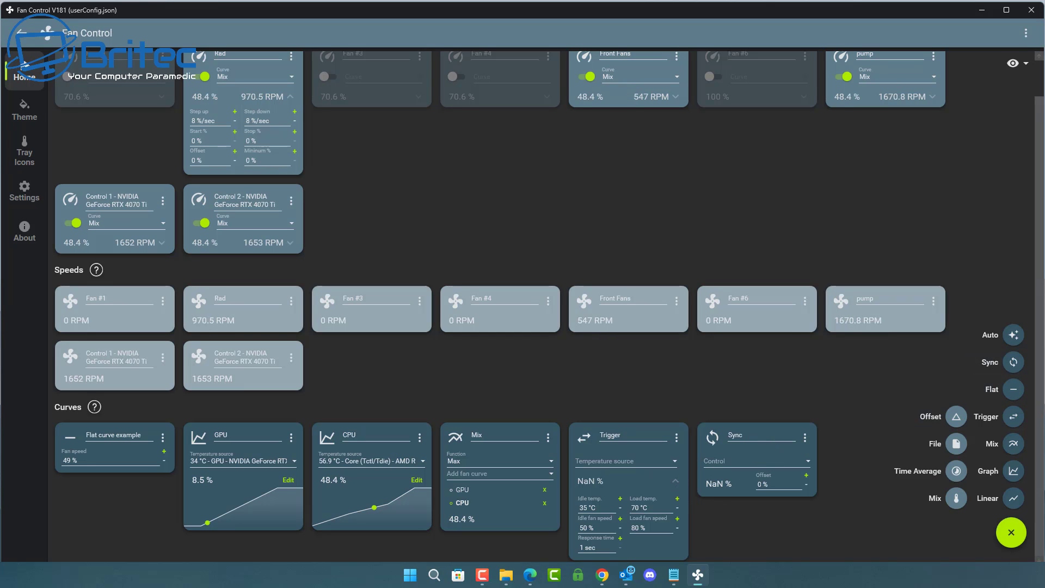
click(743, 432)
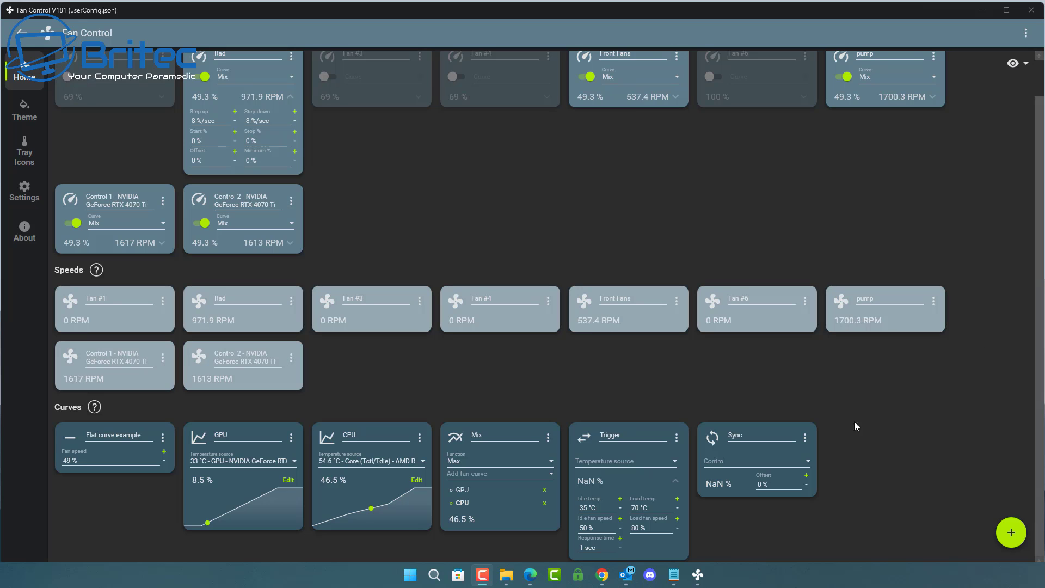
Step: Set the Trigger curve's temperature source to Core (Tctl/Tdie) - AMD Ryzen 7 7700X and go through its fan speed and idle temperature fields
click(675, 462)
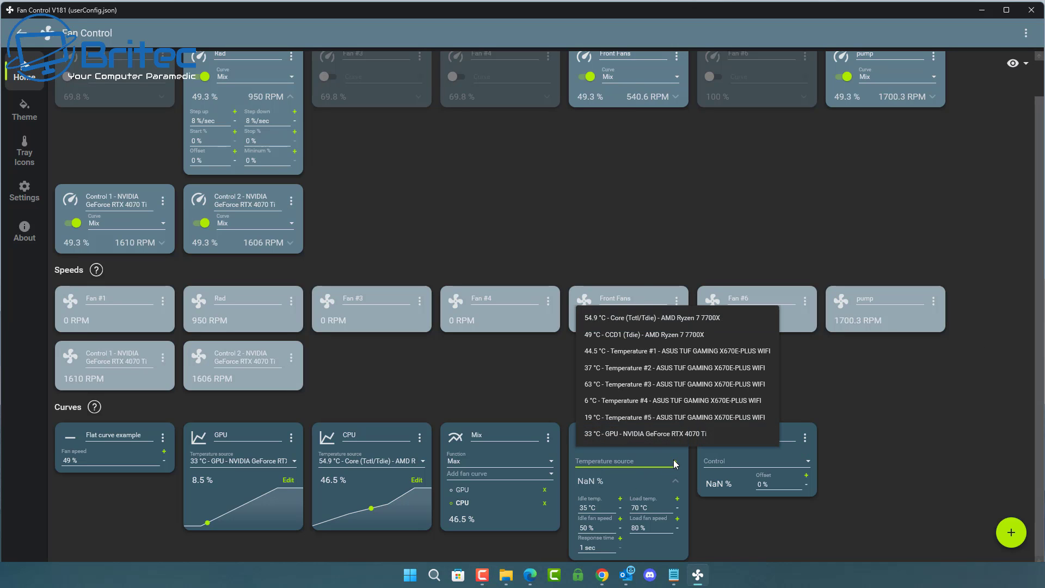
click(641, 320)
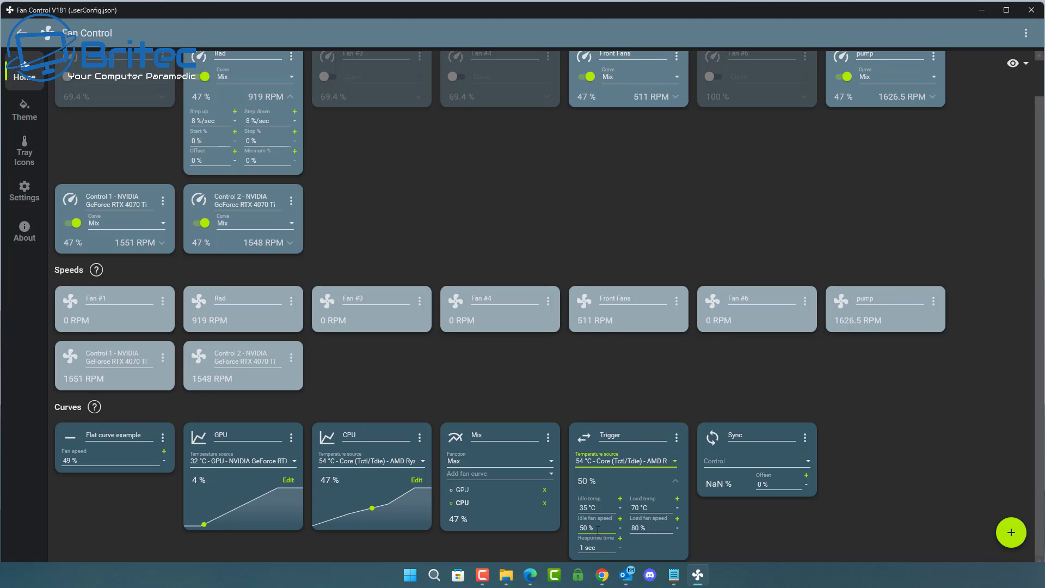
double_click(588, 529)
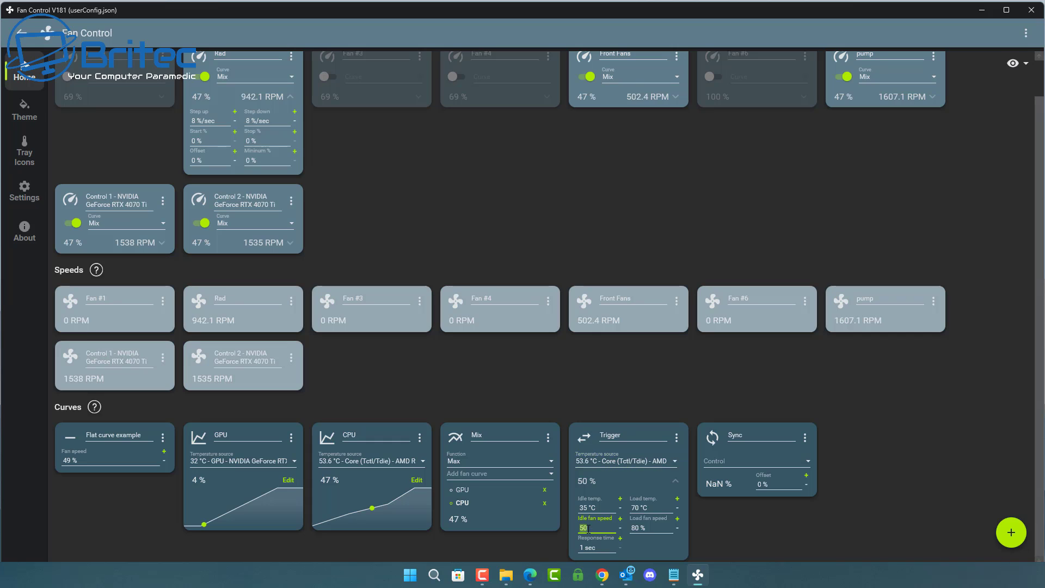
key(Tab)
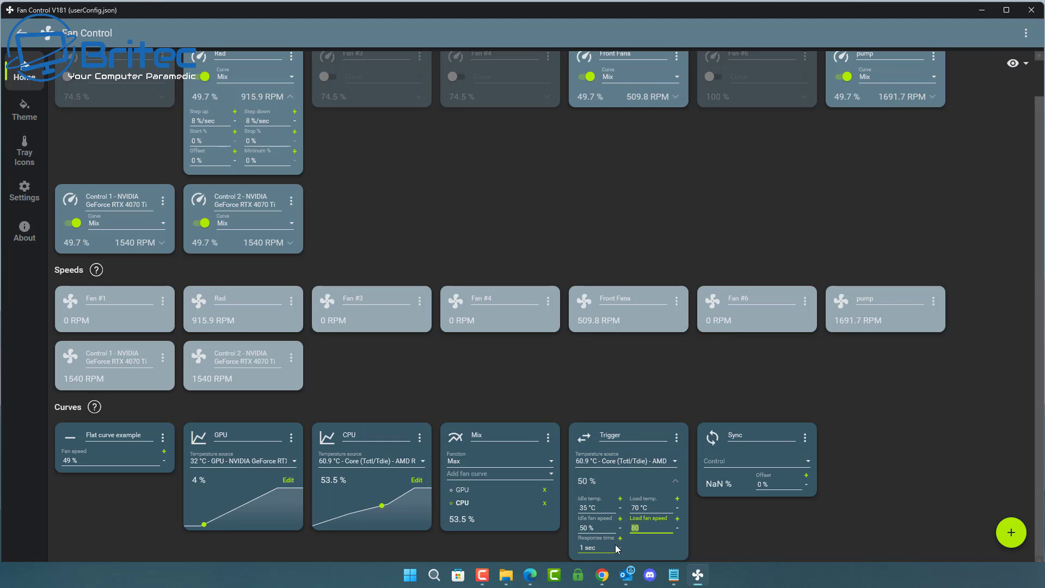
double_click(590, 508)
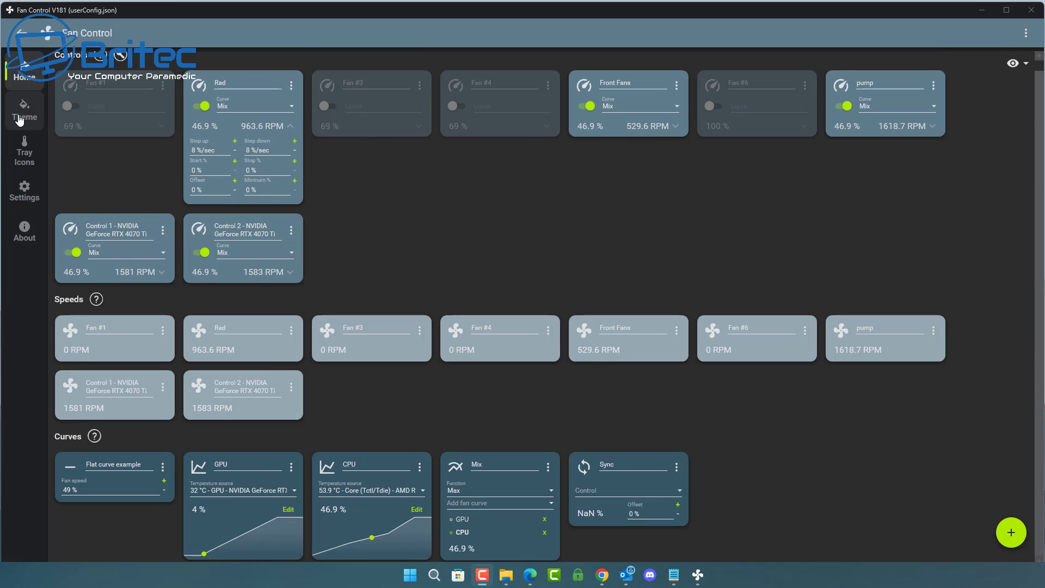
Step: Look through the theme colours, tray icon options, general settings and program information pages
click(20, 119)
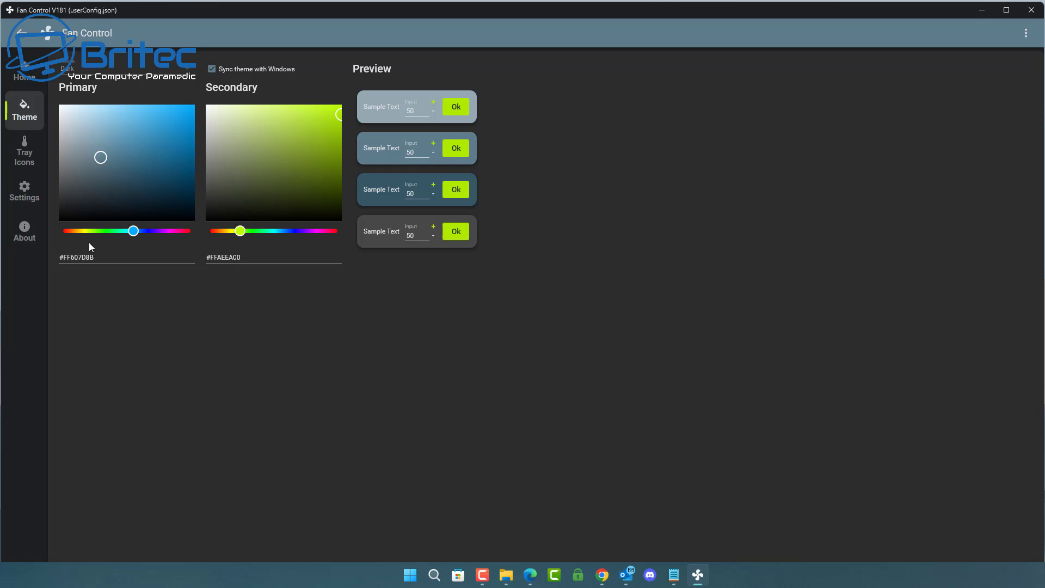
click(29, 157)
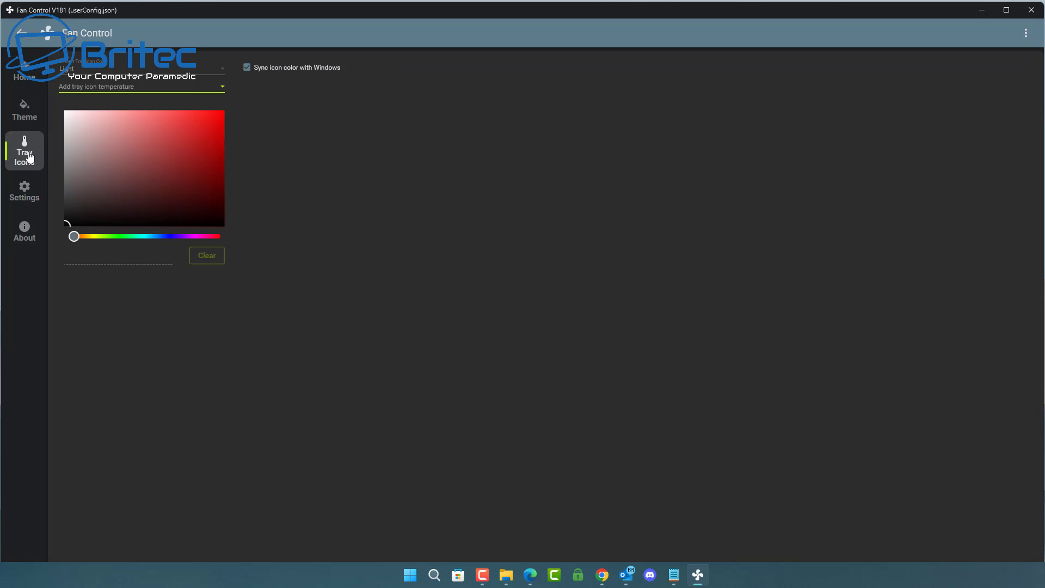
click(24, 192)
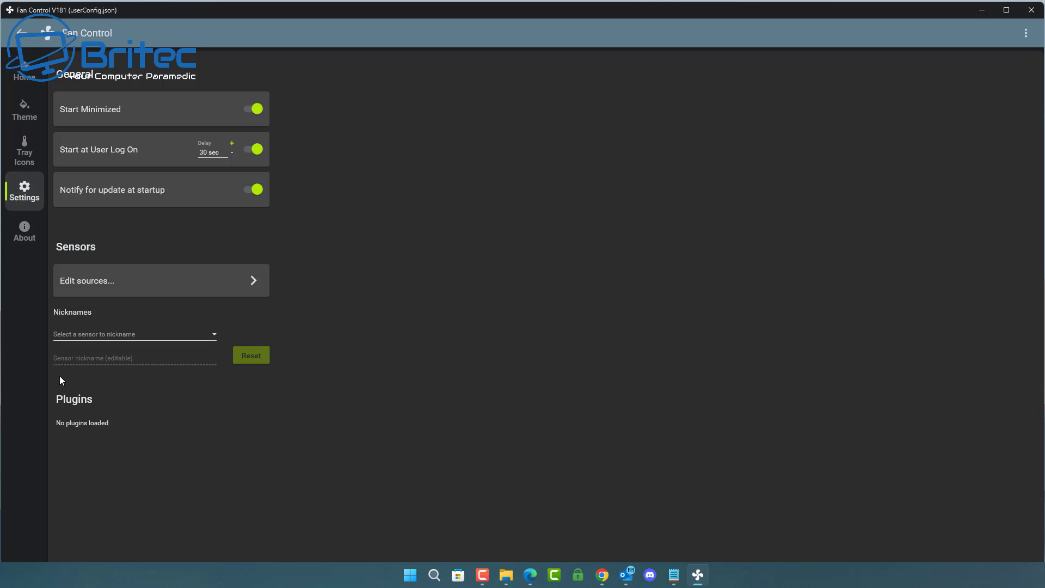
click(27, 233)
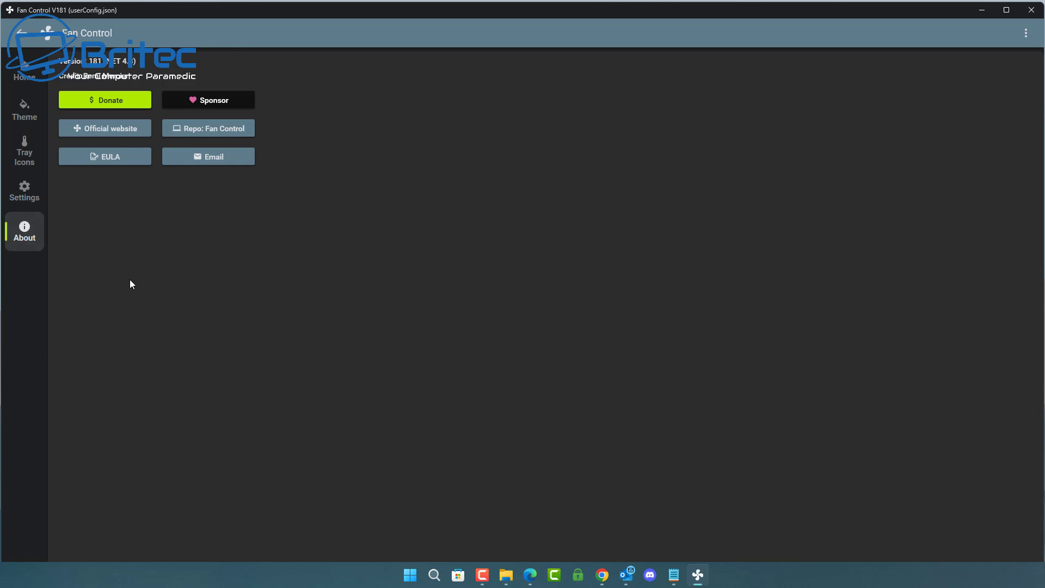
Step: Open the official Fan Control website in the browser and read its documentation on the Linear, Graph, Mix, Flat, Sync and Auto fan curves
click(98, 129)
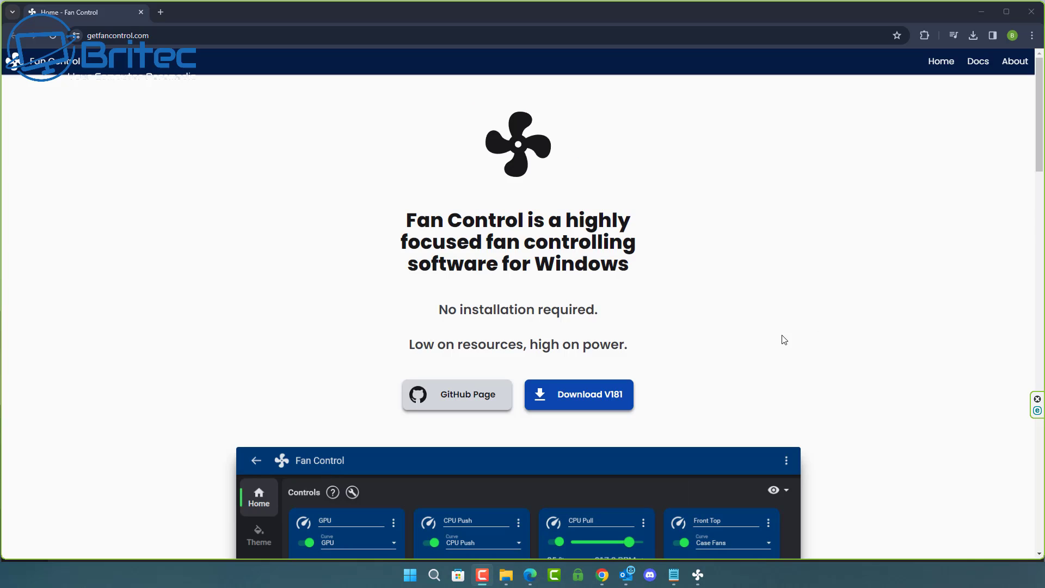
middle_click(775, 329)
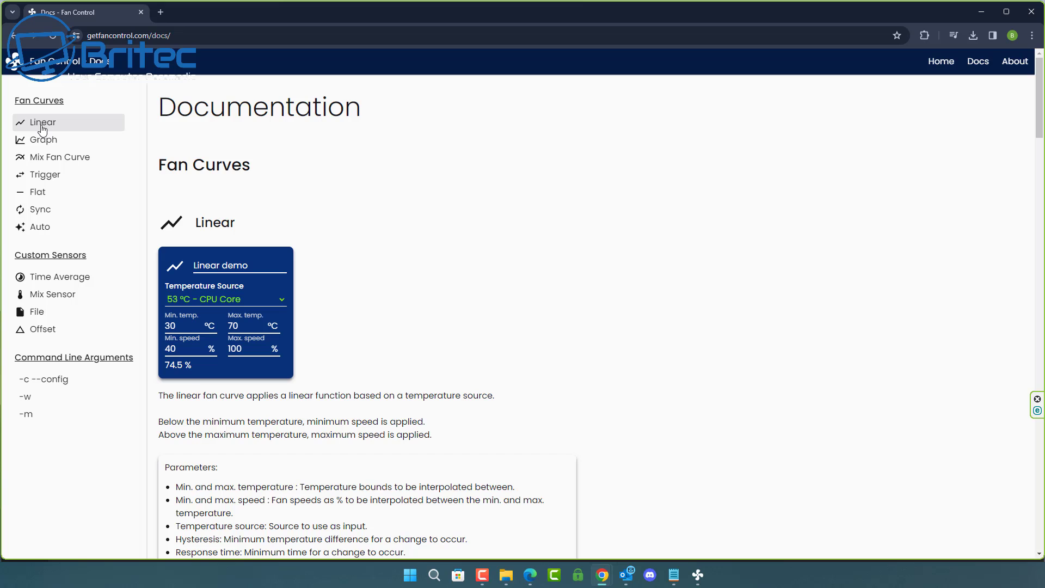
click(43, 129)
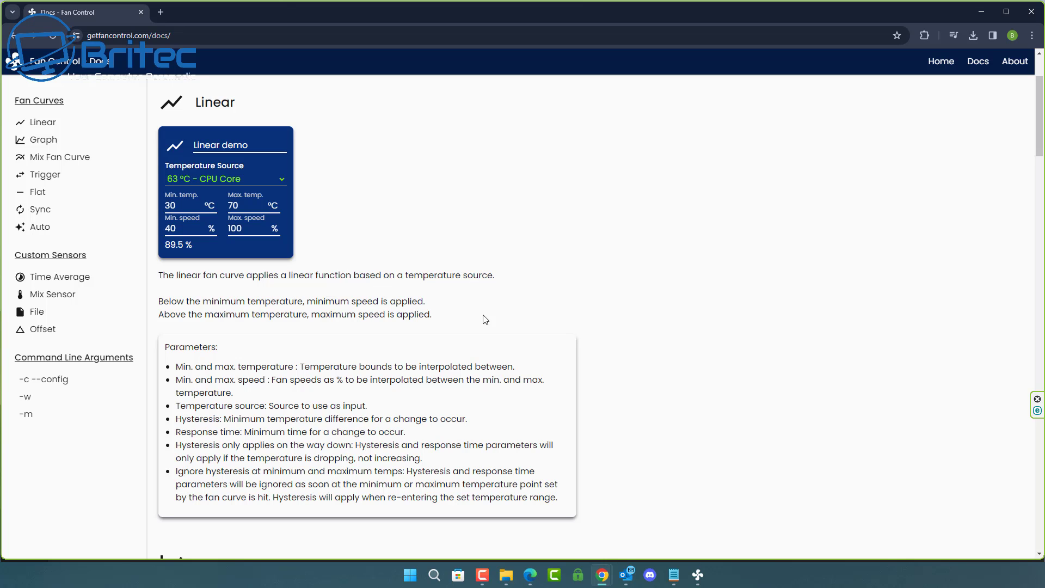
click(43, 140)
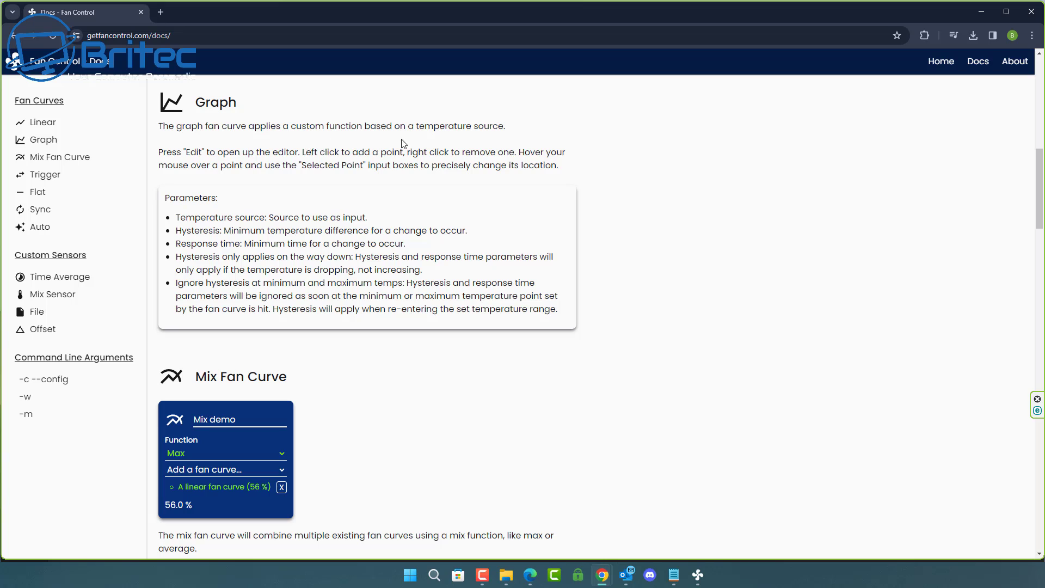
click(48, 157)
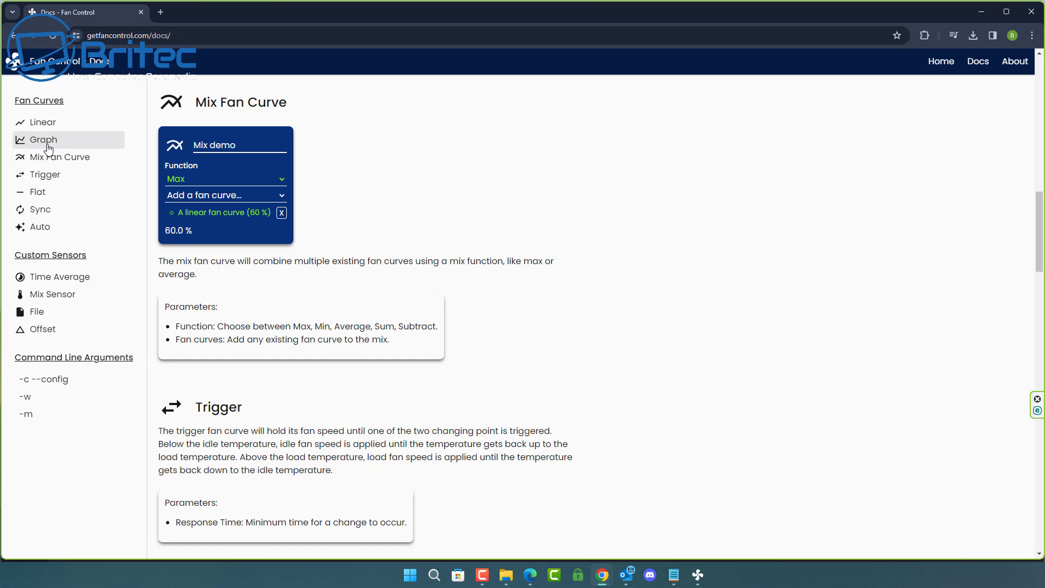
click(37, 193)
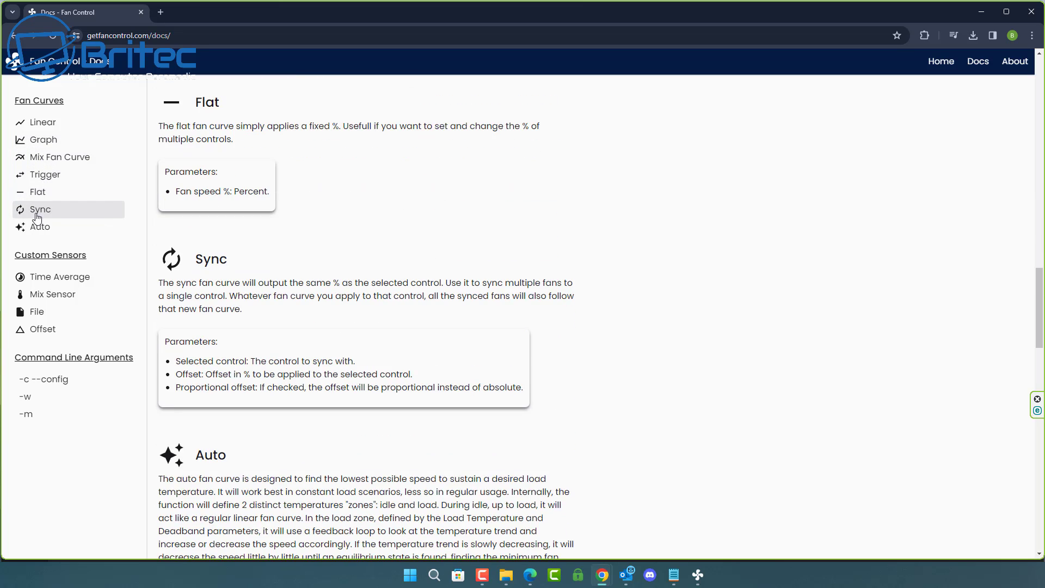
click(37, 216)
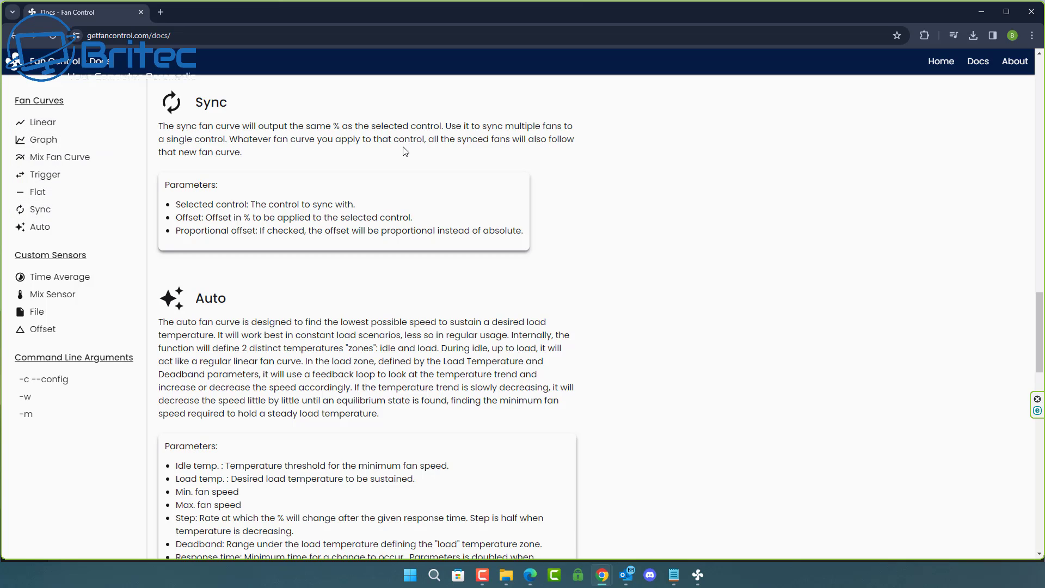
click(47, 233)
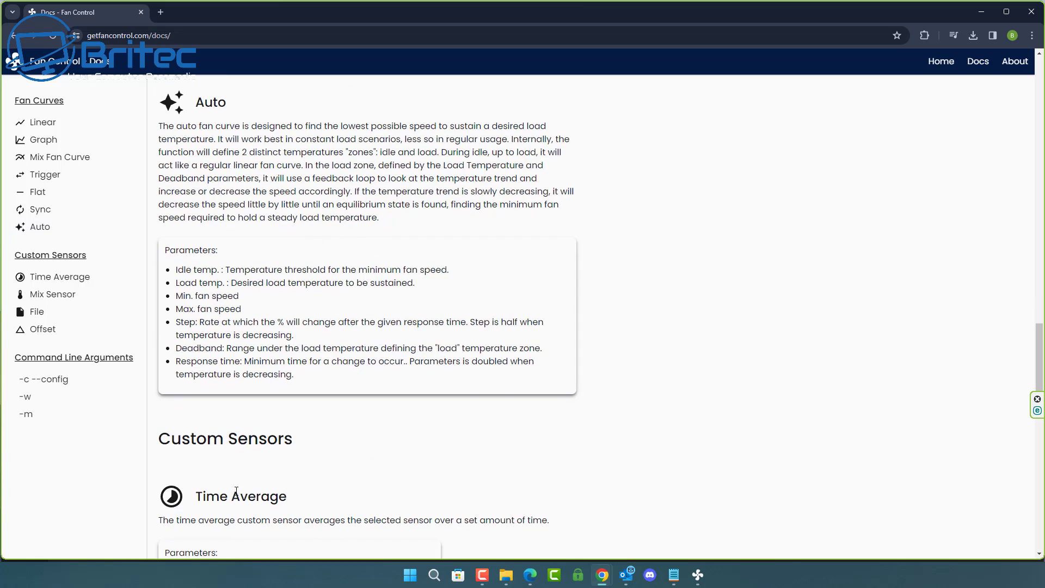